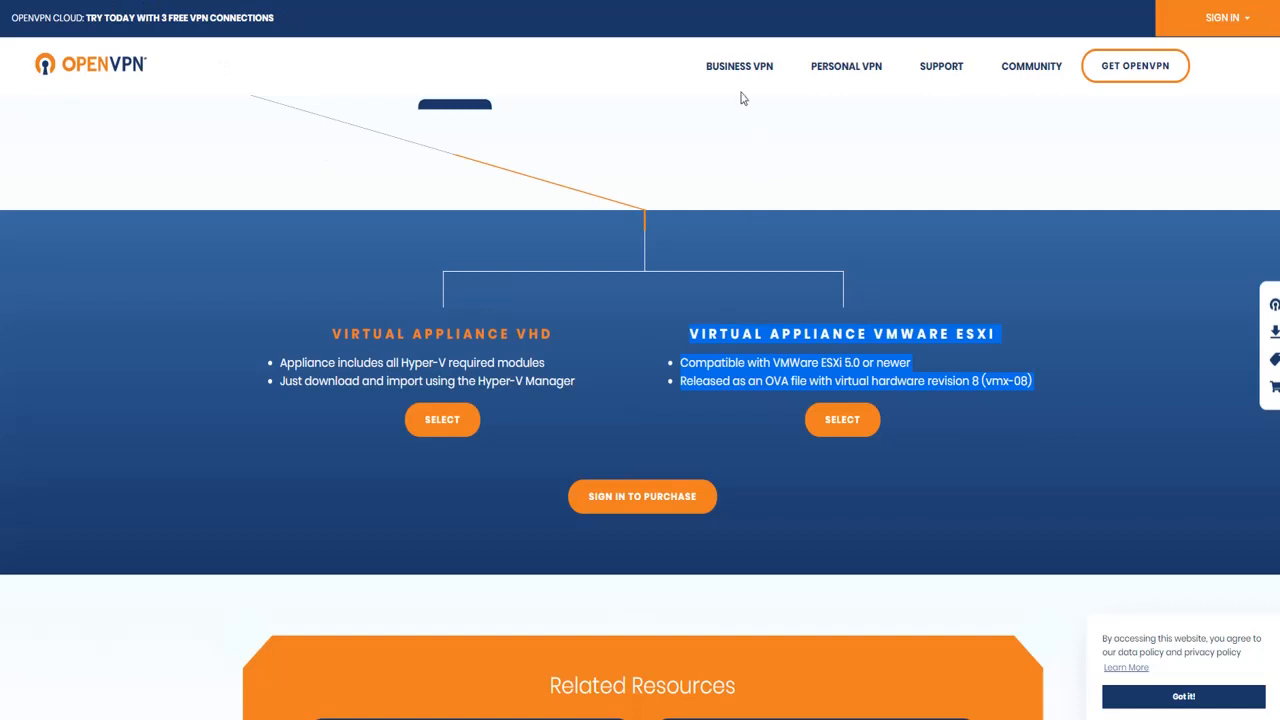
# Step: Examine the OpenVPN virtual appliance page and the OVA download link in the VMware ESXi deployment guide
pyautogui.moveTo(738, 72)
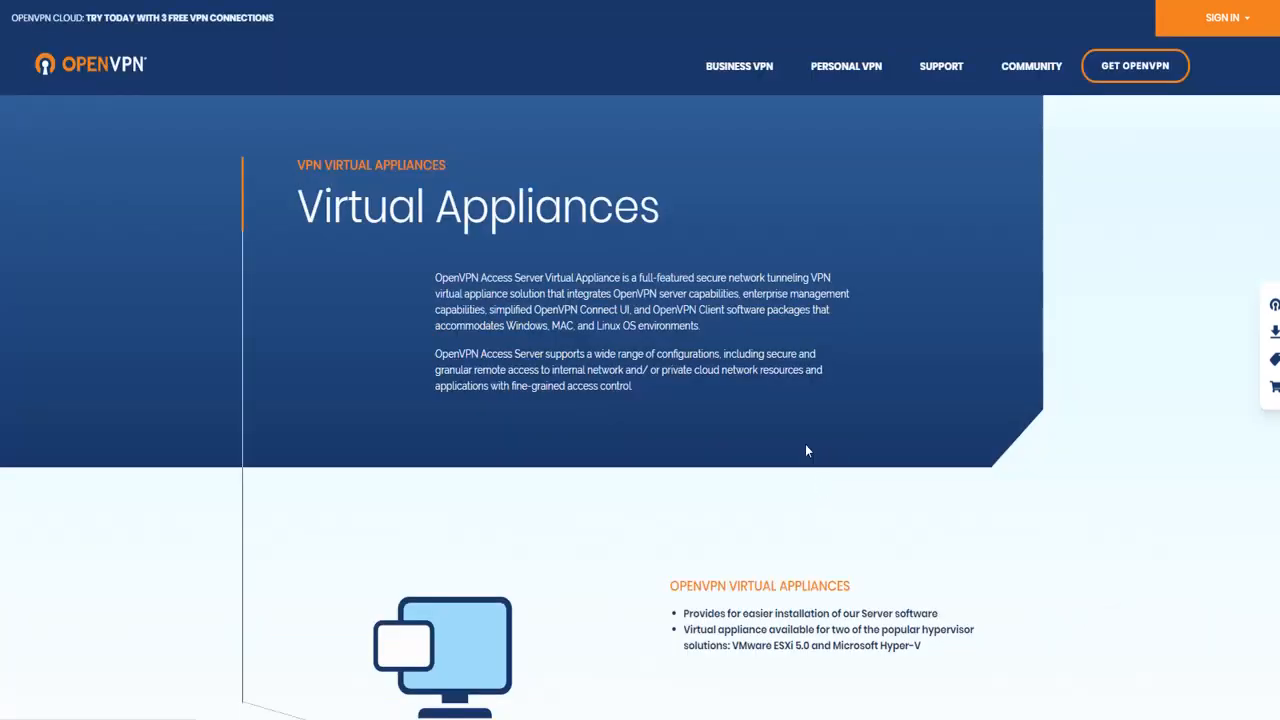
pyautogui.scroll(-3, 805, 448)
pyautogui.scroll(-4, 808, 453)
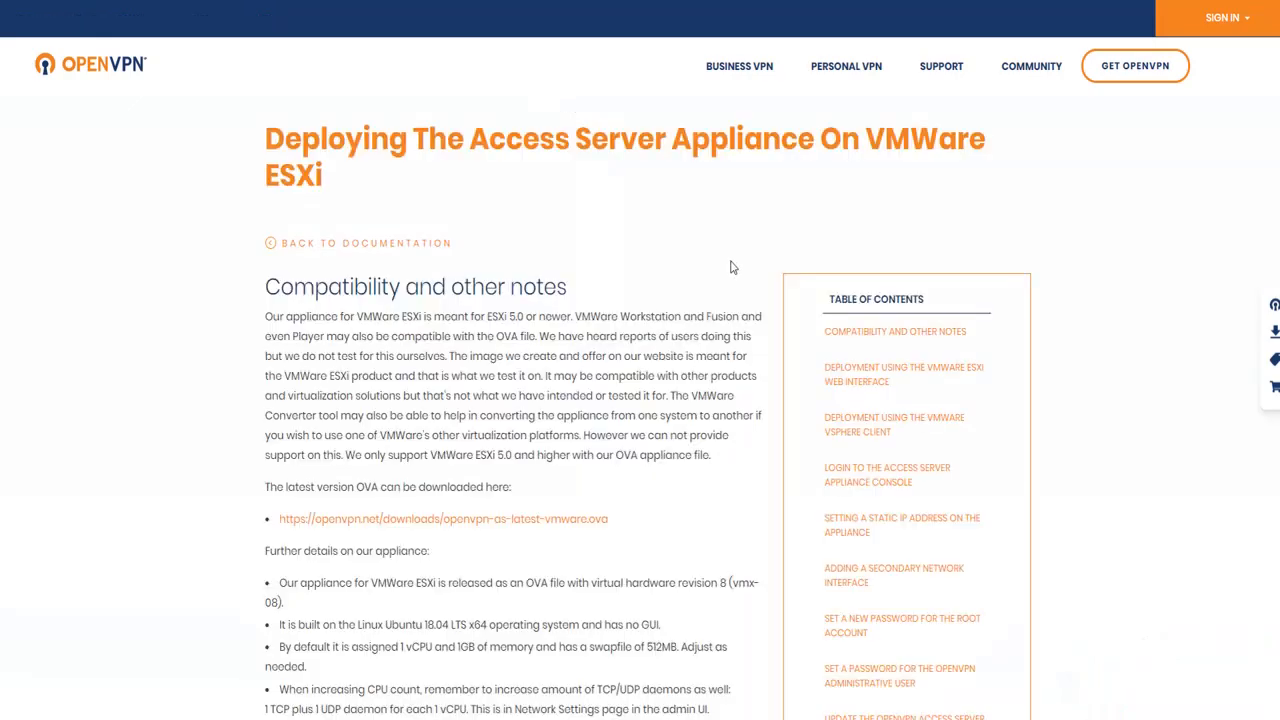
pyautogui.scroll(-3, 471, 366)
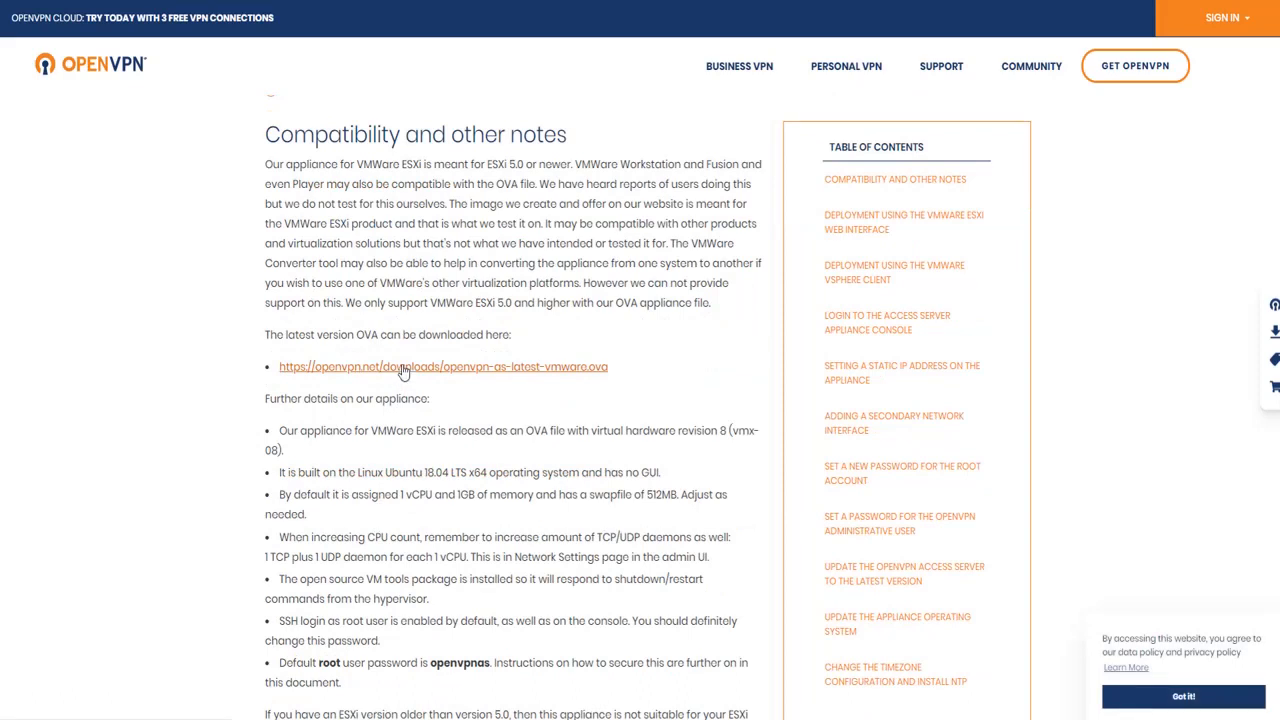
pyautogui.moveTo(612, 369); pyautogui.dragTo(584, 369)
pyautogui.click(628, 316)
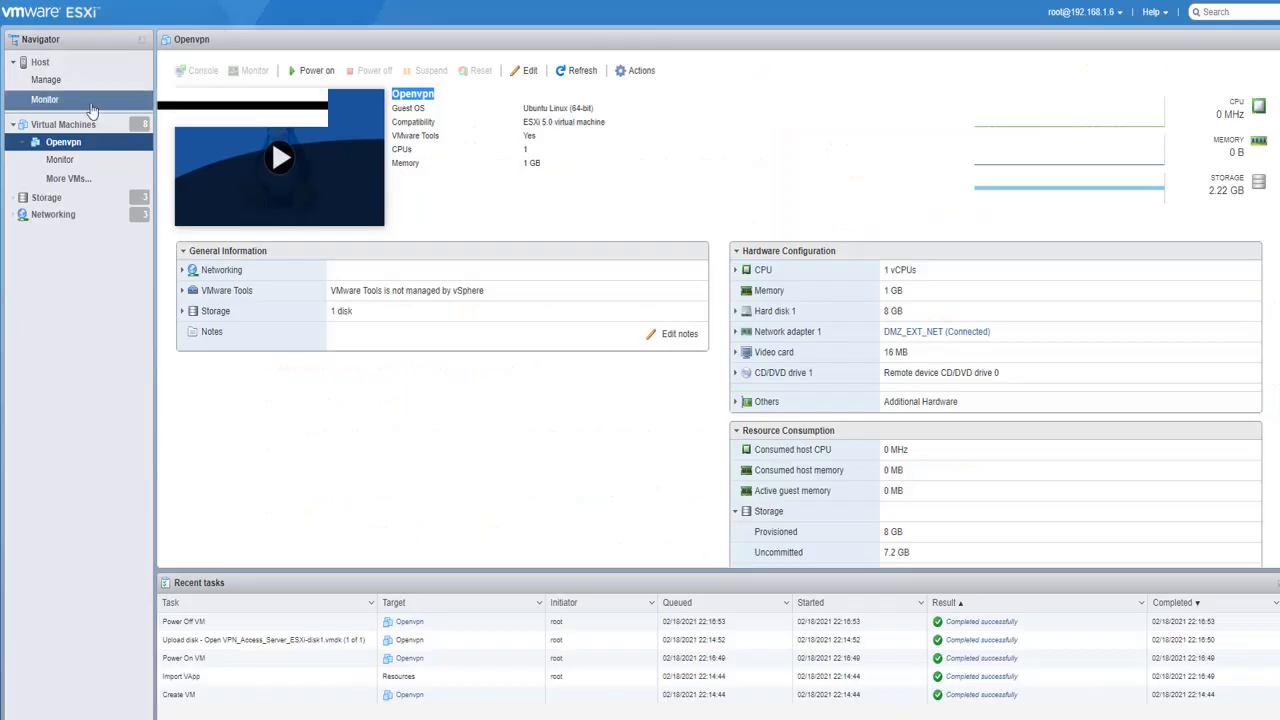
# Step: Start creating a virtual machine on the ESXi host, deployed from an OVF or OVA file
pyautogui.click(45, 63)
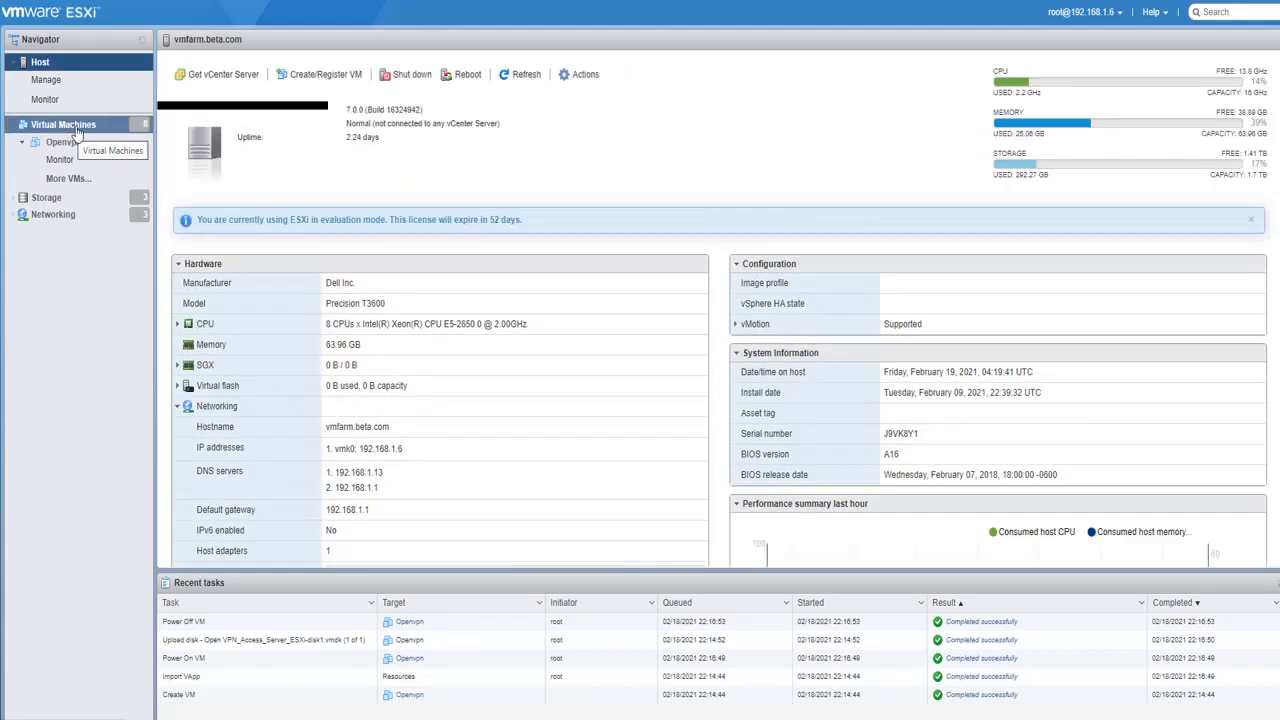
pyautogui.click(315, 73)
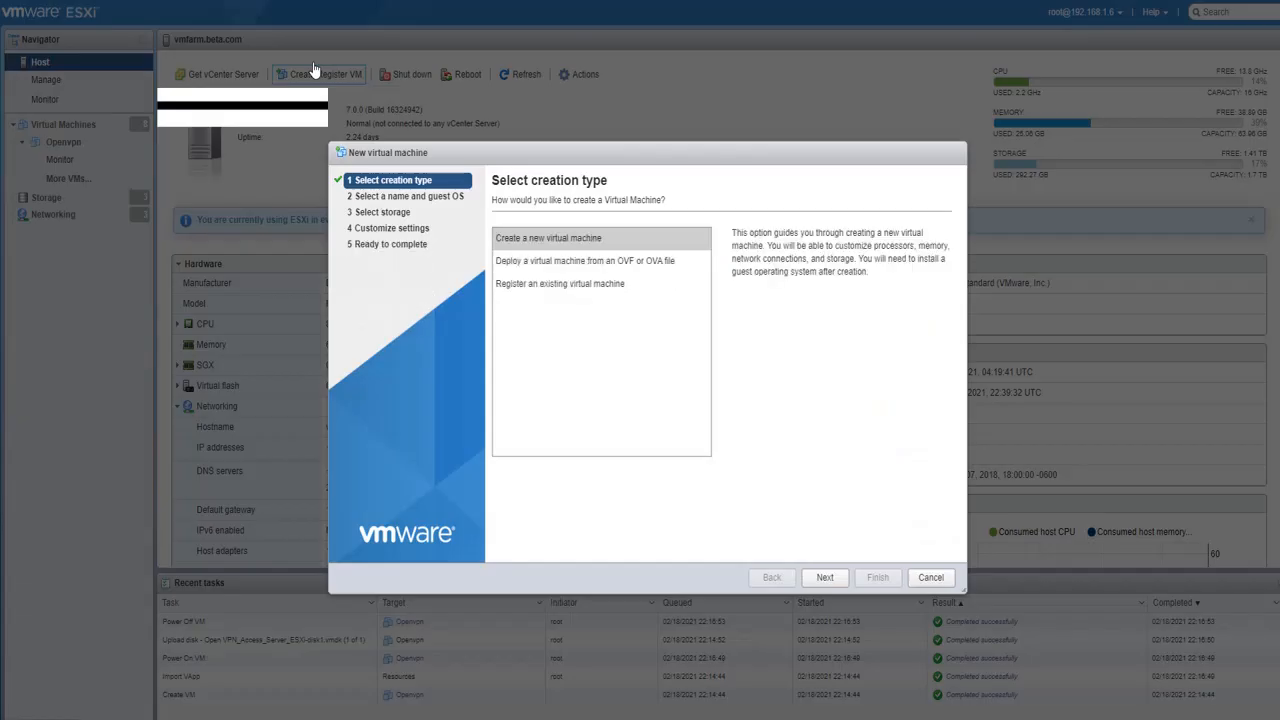
pyautogui.click(646, 268)
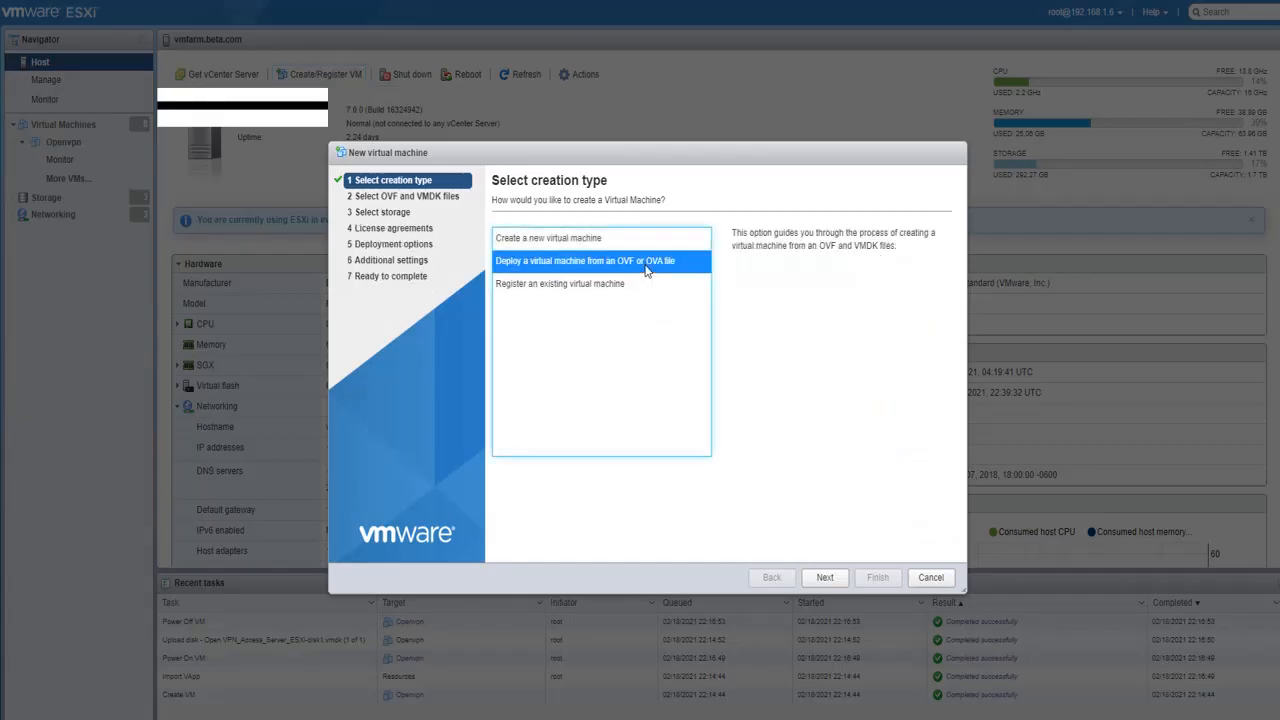
pyautogui.click(826, 580)
# Step: Name the virtual machine openvpn and load the OAS_2.8.5 OVA file for it
pyautogui.click(590, 250)
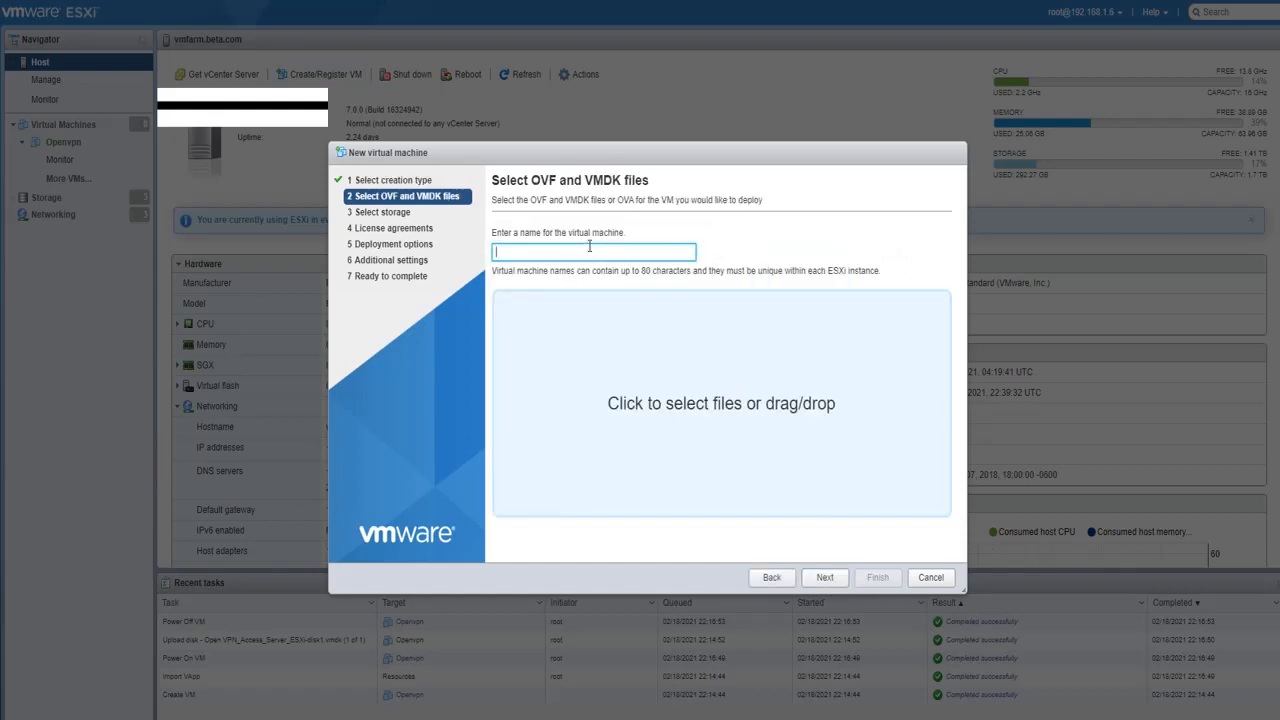
pyautogui.write('openvpn')
pyautogui.click(623, 437)
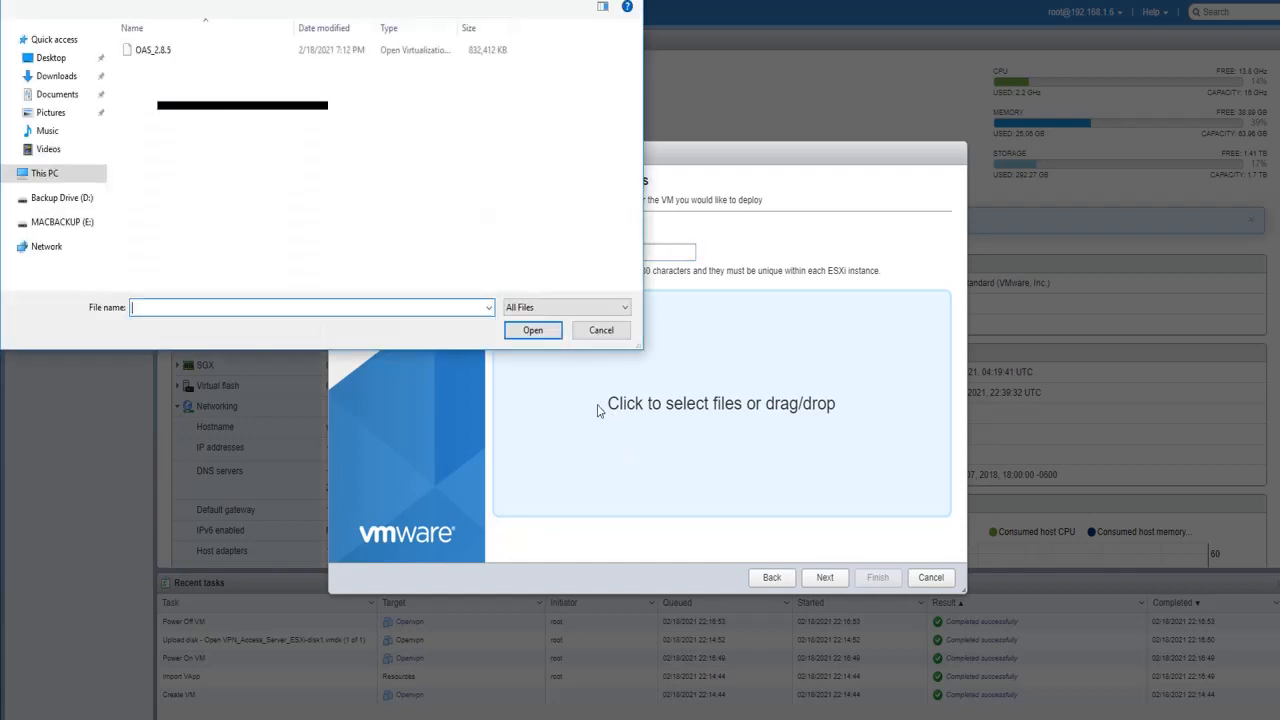
pyautogui.doubleClick(173, 50)
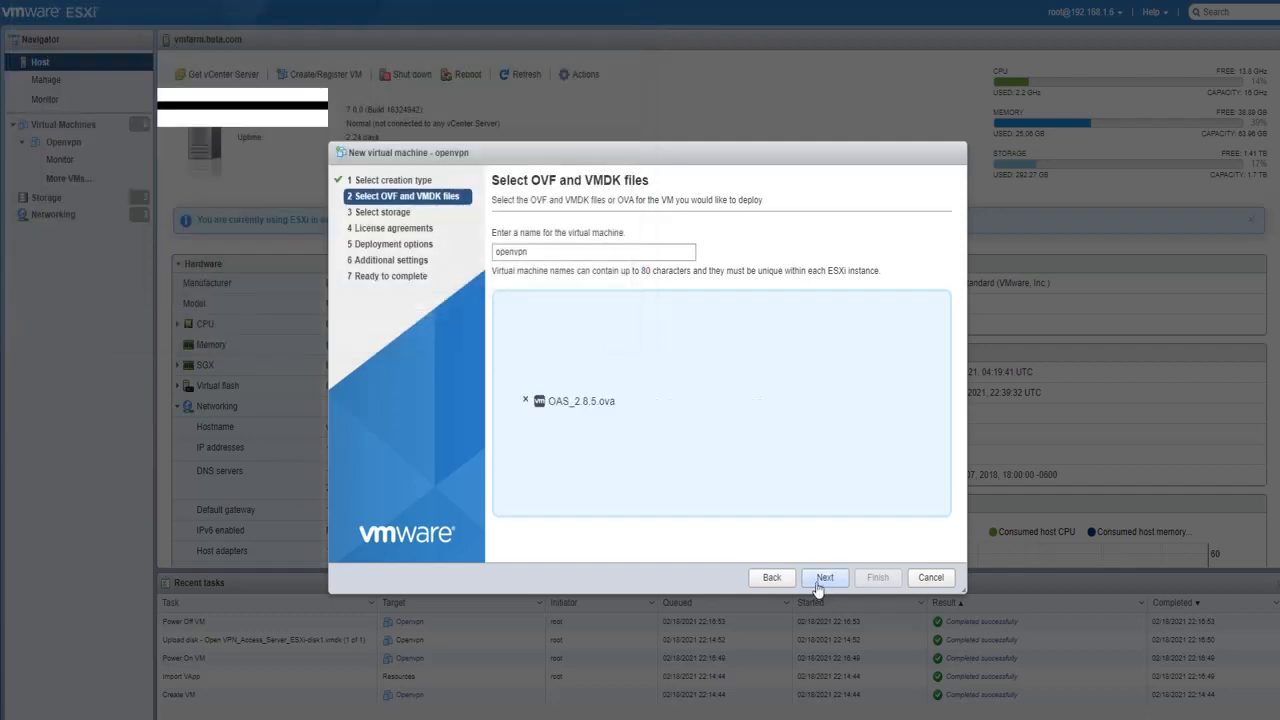
pyautogui.click(820, 580)
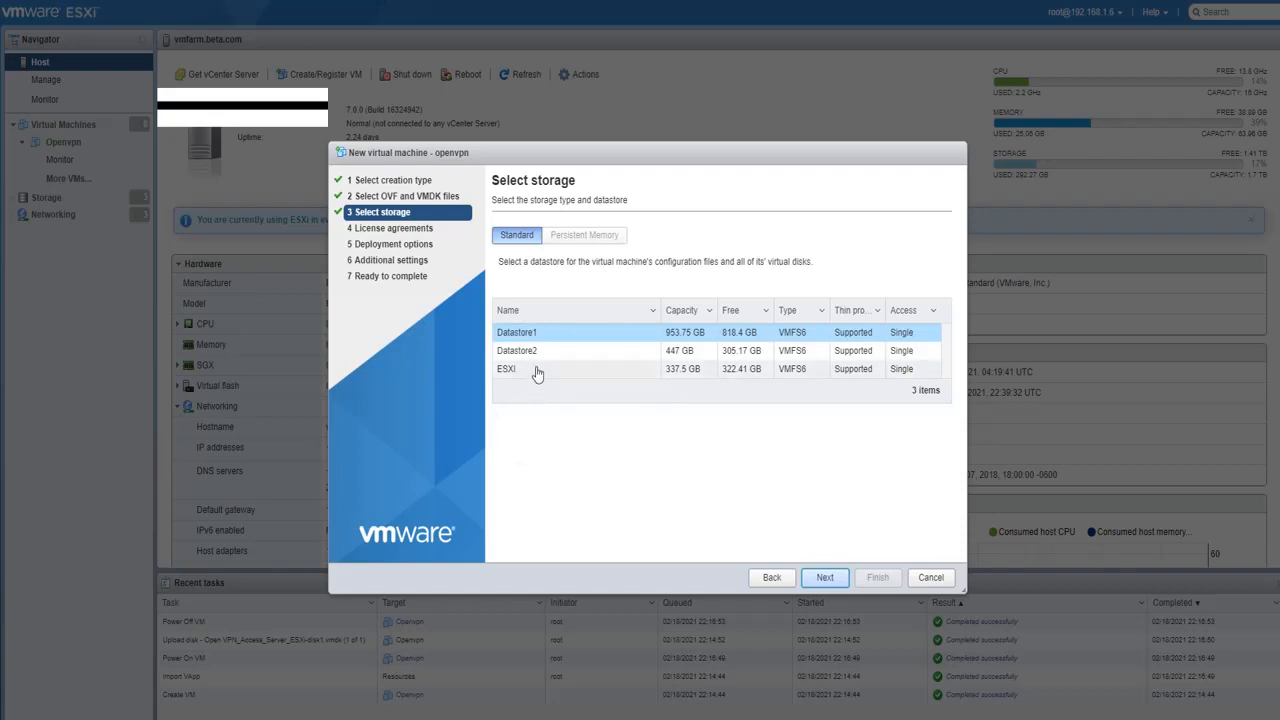
# Step: Deploy the virtual machine to Datastore1 with VM Network mapped to DMZ_EXT_NET, thin provisioning and automatic power-on
pyautogui.click(826, 578)
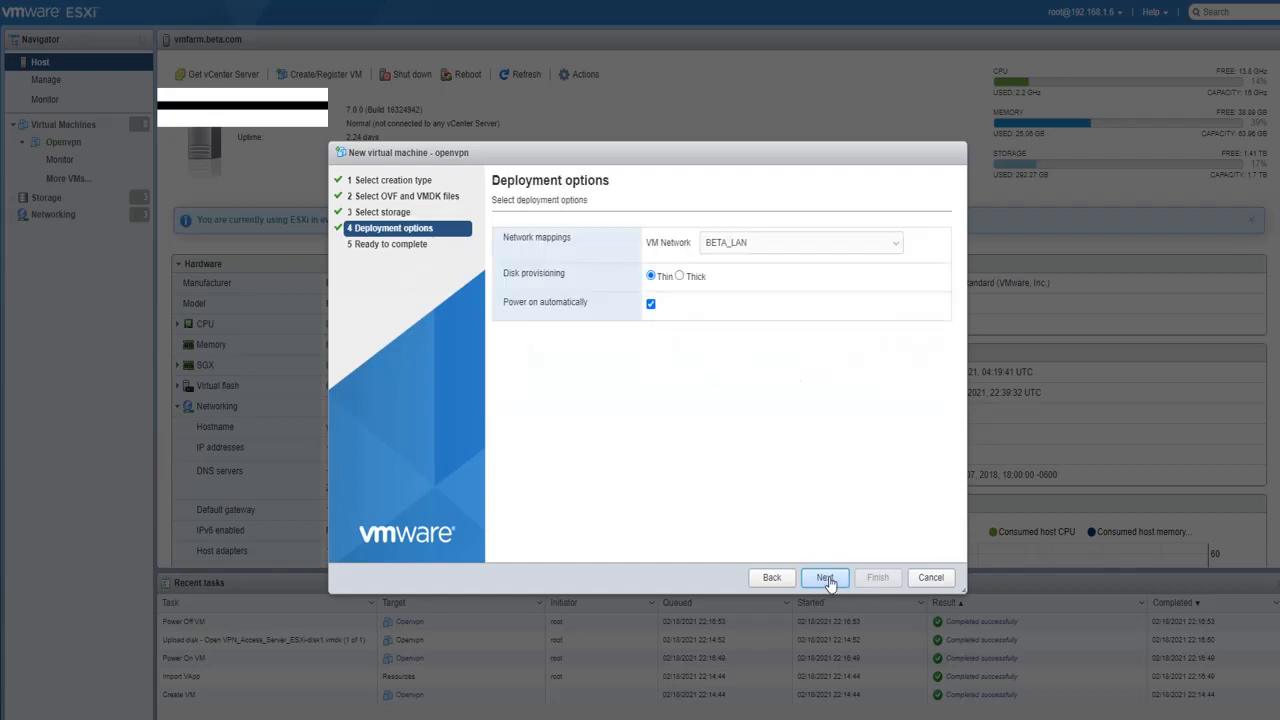
pyautogui.click(737, 243)
pyautogui.click(750, 288)
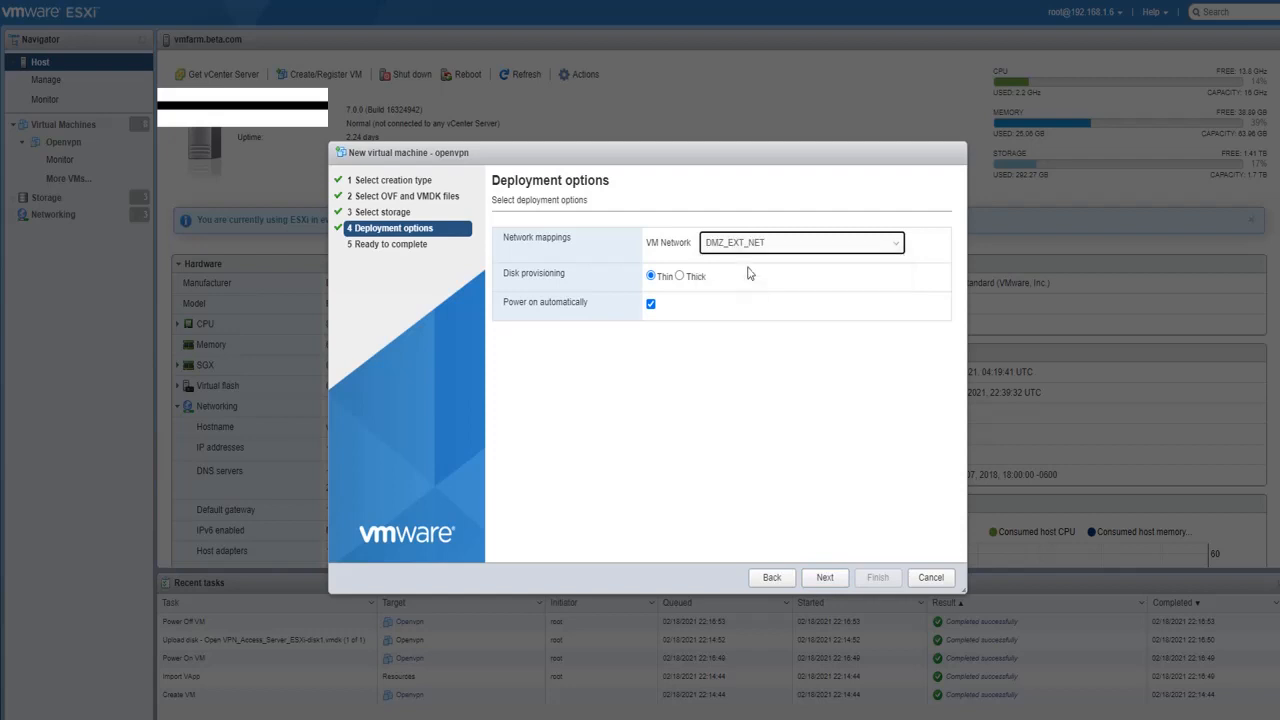
pyautogui.click(745, 246)
pyautogui.click(753, 274)
pyautogui.click(829, 579)
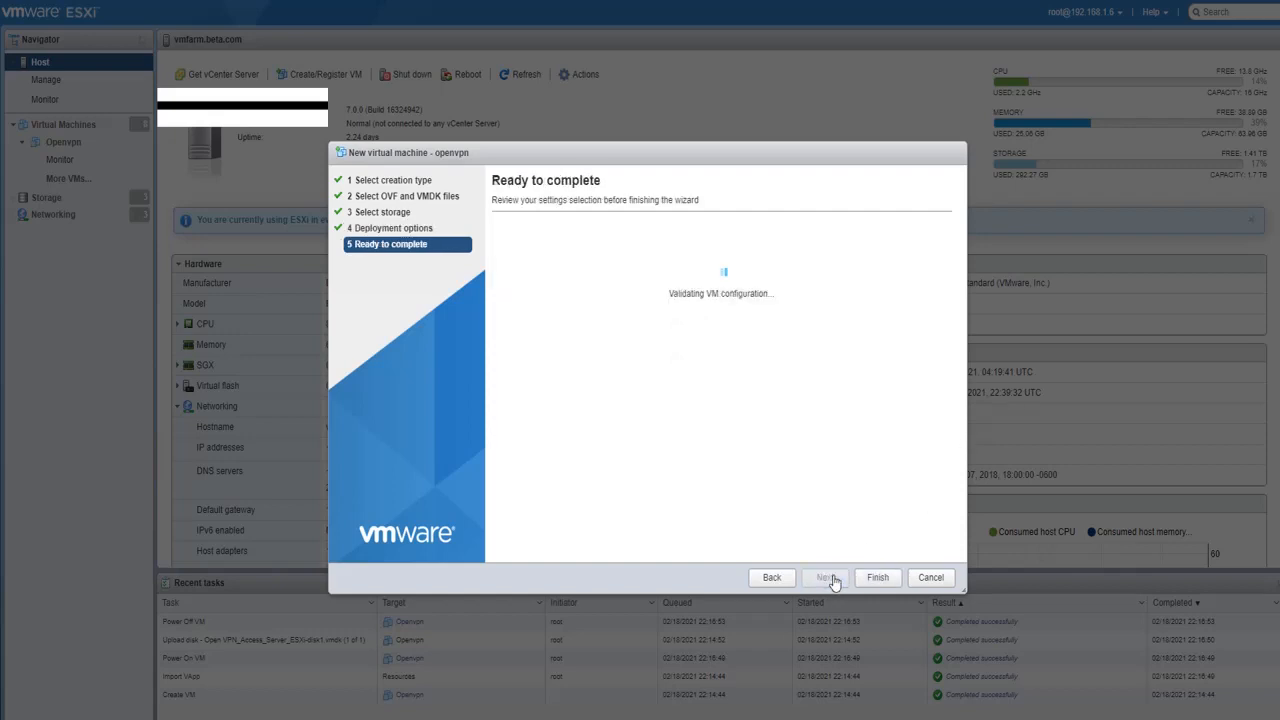
pyautogui.click(879, 578)
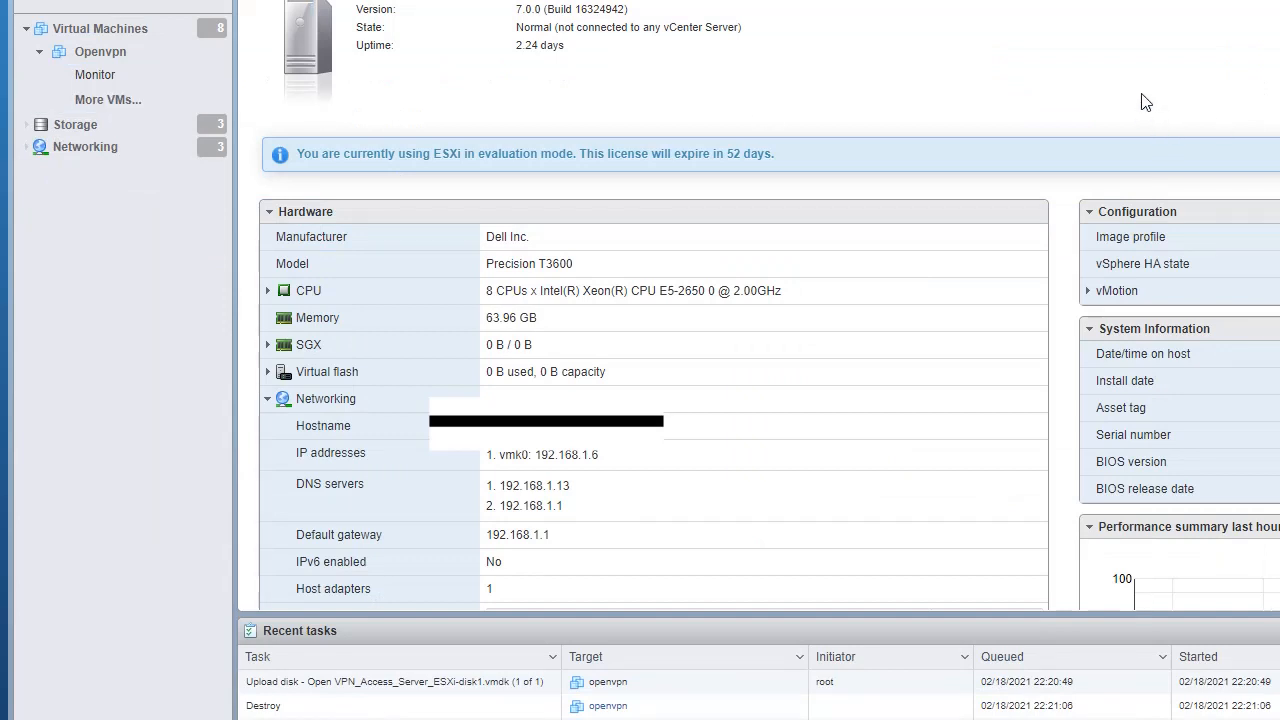
# Step: Power on the existing Openvpn virtual machine and open its browser console
pyautogui.click(95, 75)
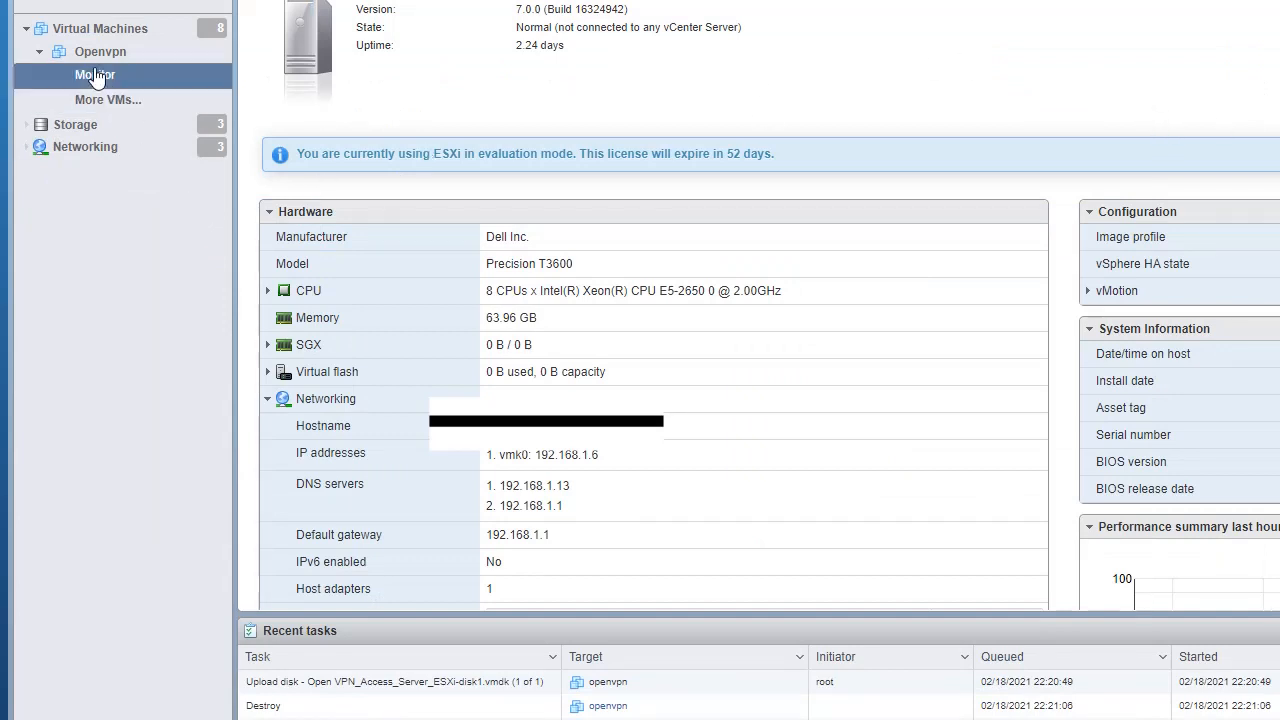
pyautogui.click(62, 30)
pyautogui.click(117, 54)
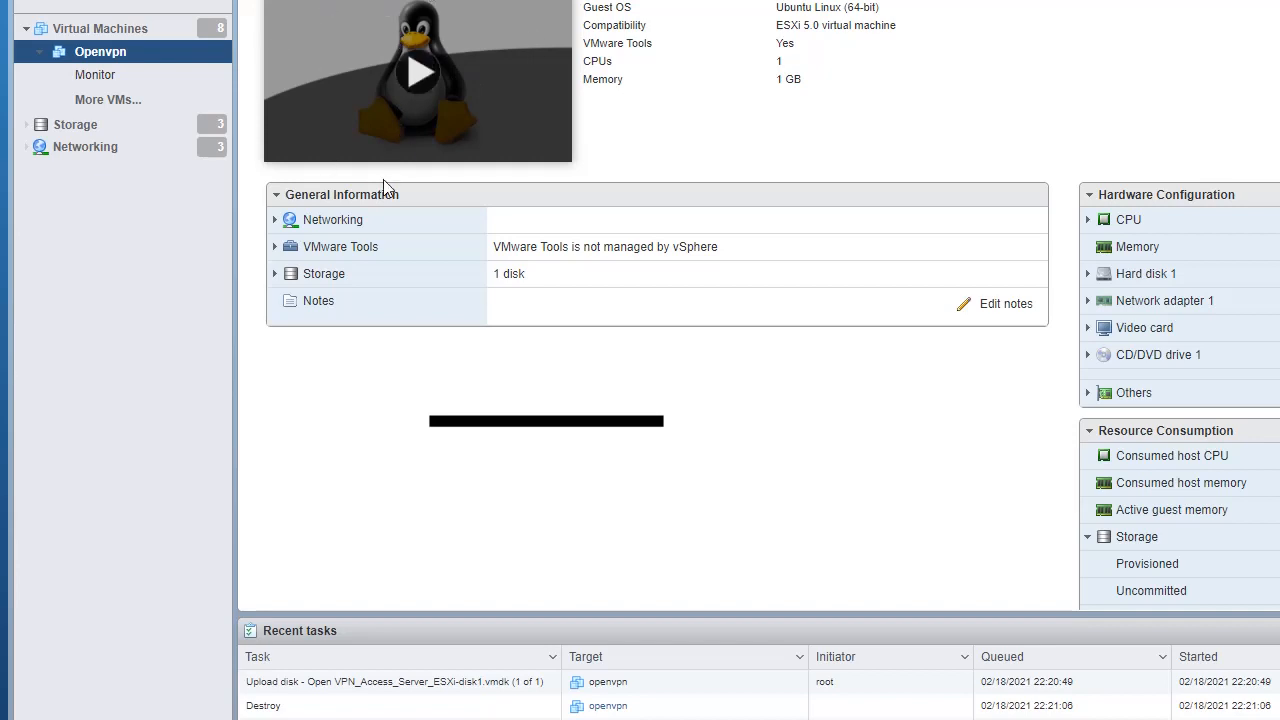
pyautogui.click(410, 80)
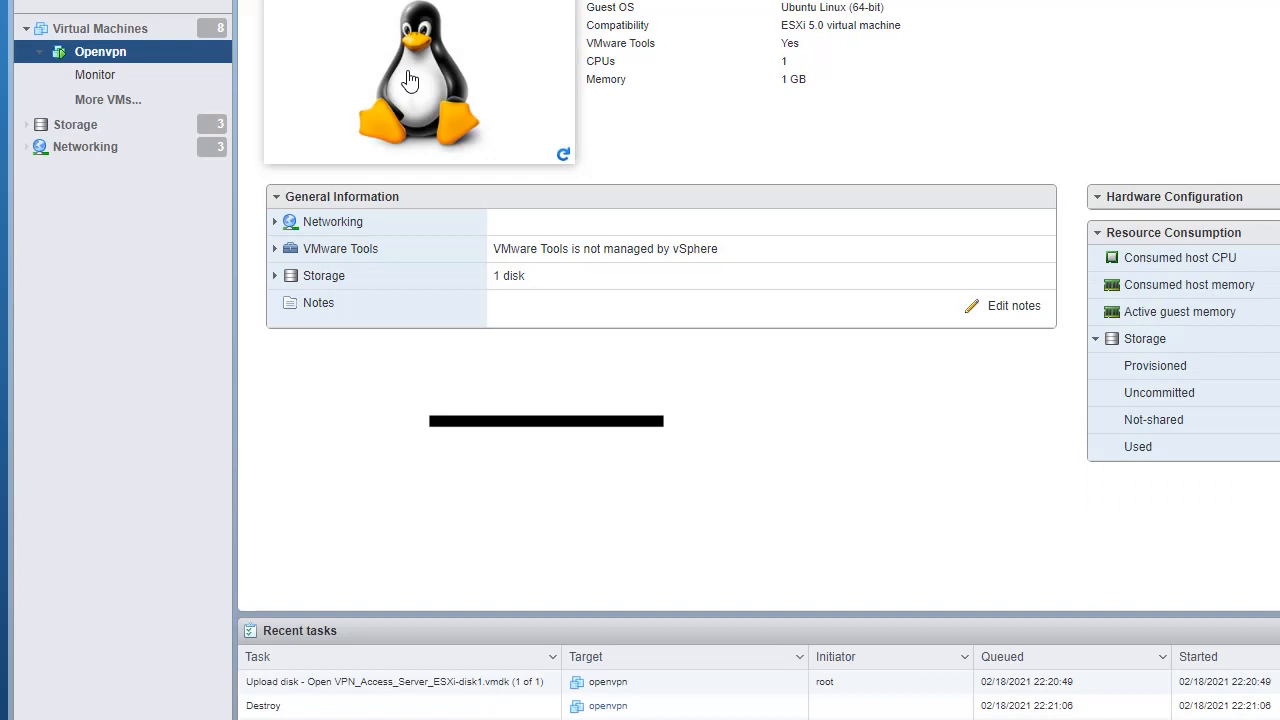
pyautogui.click(410, 80)
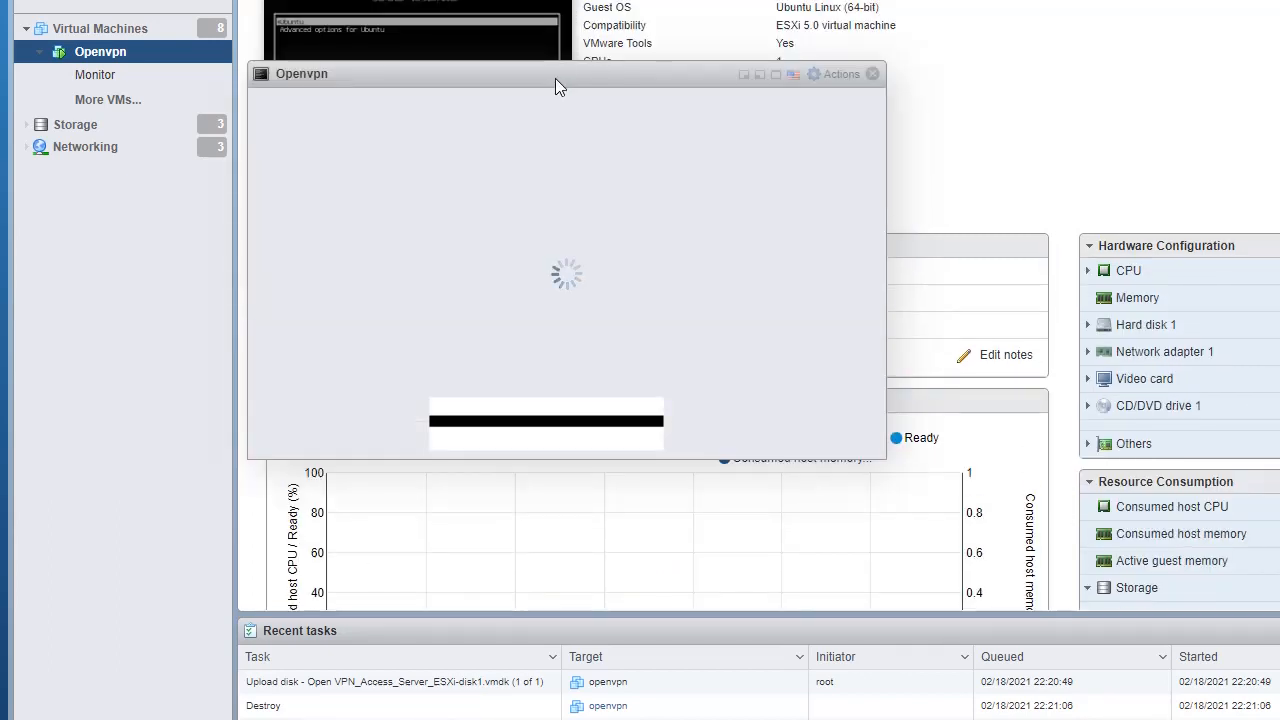
# Step: Reposition and enlarge the Openvpn console window, and boot the Ubuntu entry from GRUB
pyautogui.moveTo(555, 79); pyautogui.dragTo(518, 27)
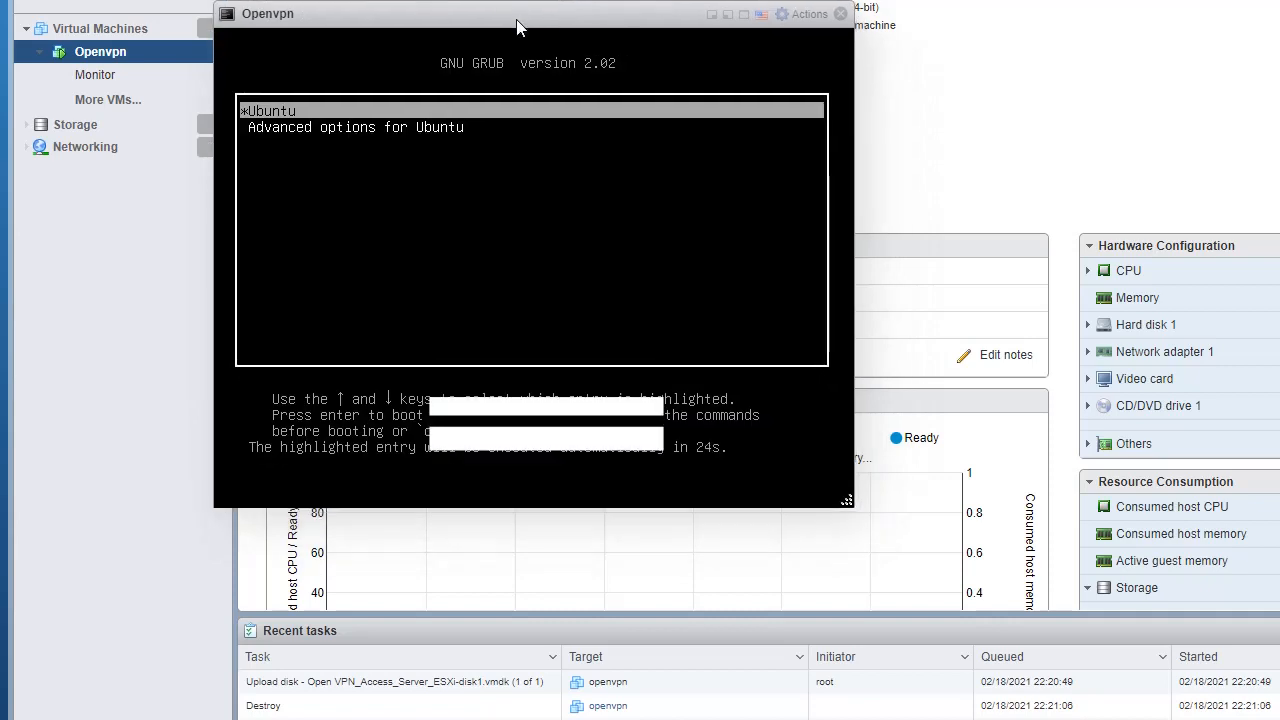
pyautogui.moveTo(1000, 567); pyautogui.dragTo(1190, 663)
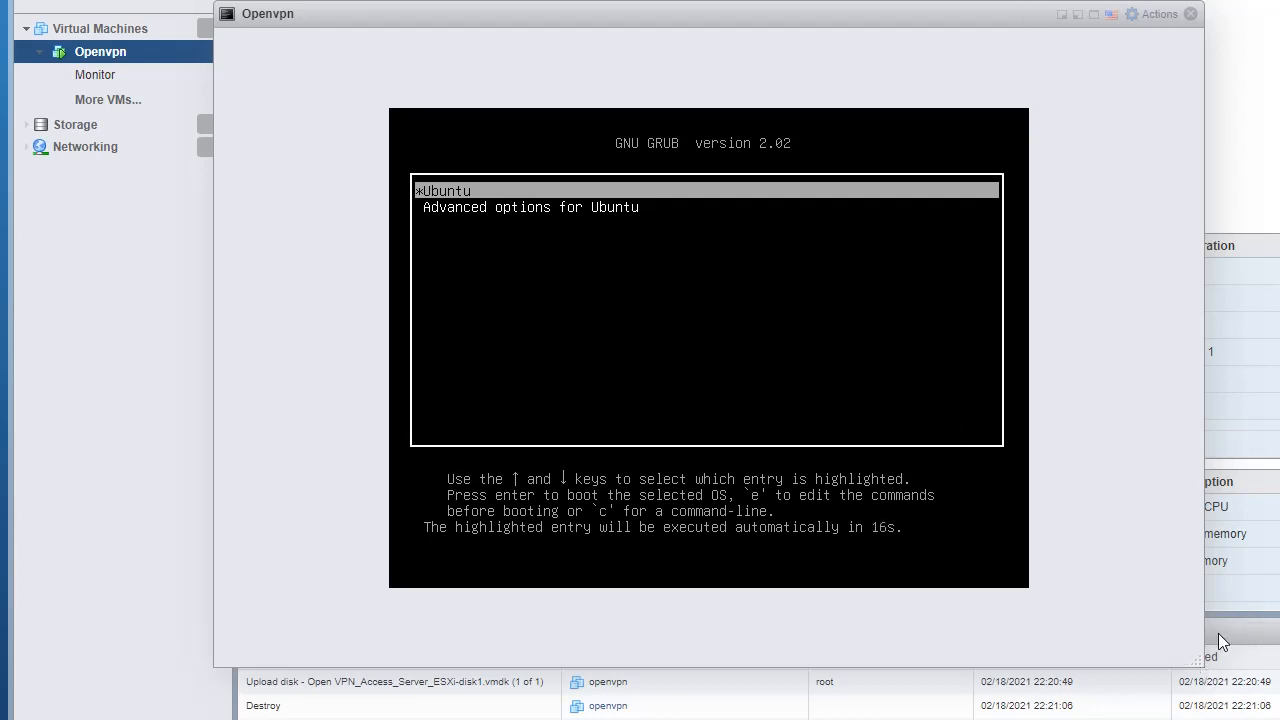
pyautogui.click(563, 331)
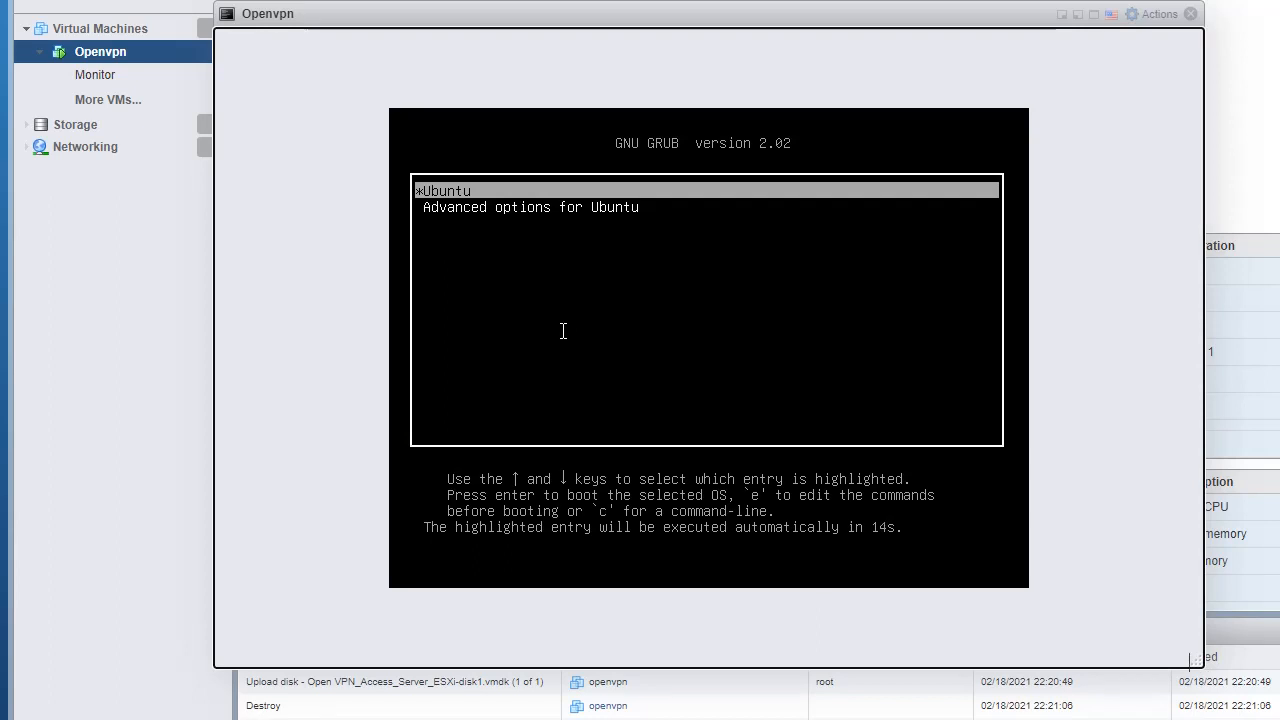
pyautogui.press('Return')
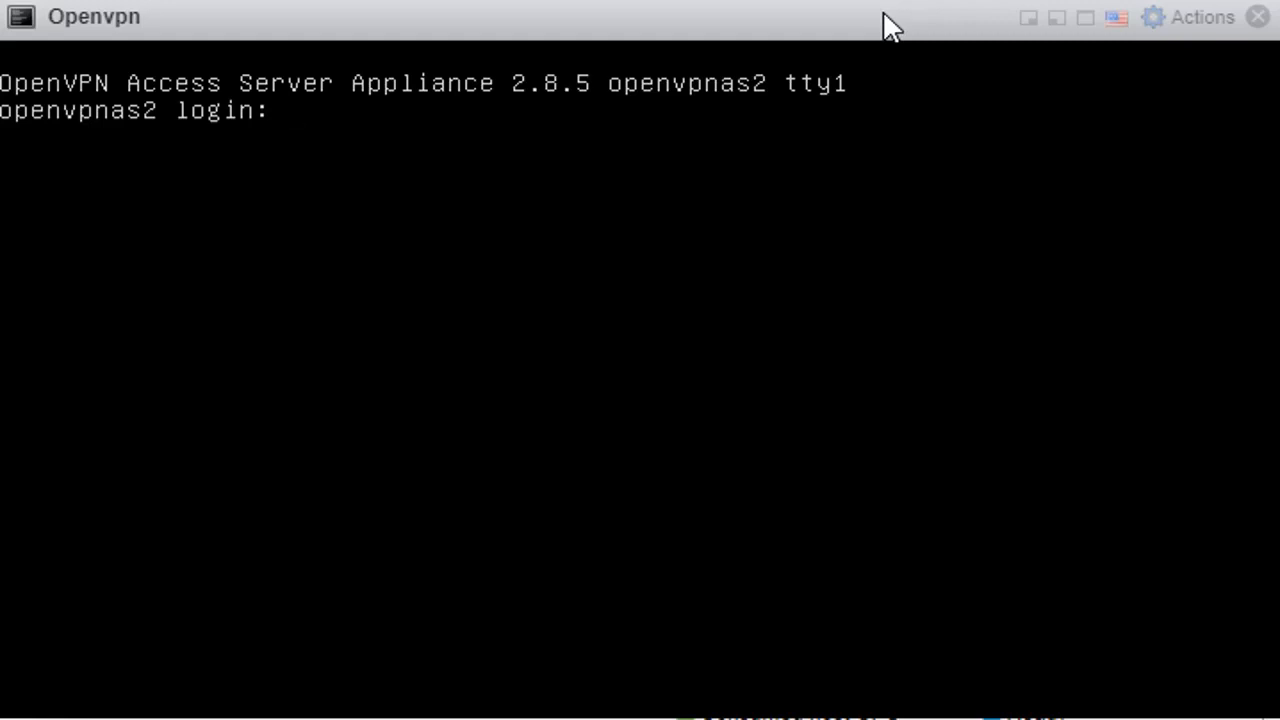
# Step: Log in to the appliance console as root with the account password
pyautogui.write('root')
pyautogui.press('Return')
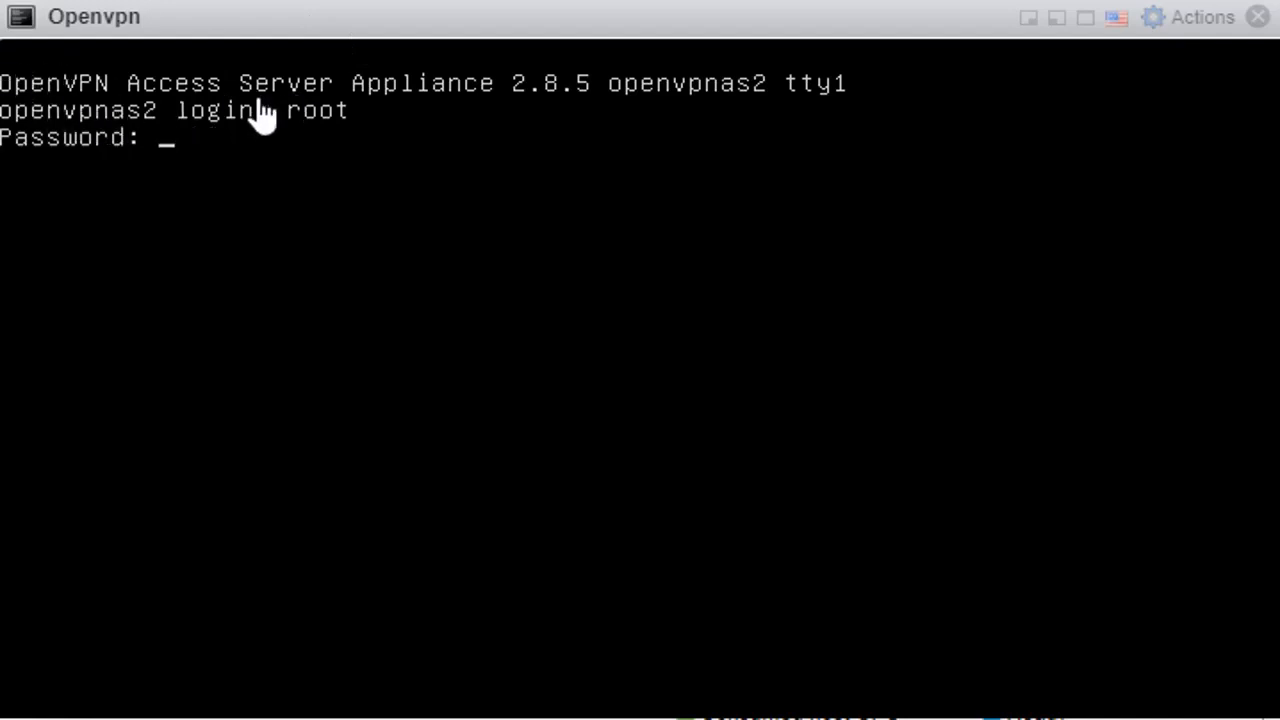
pyautogui.press('Return')
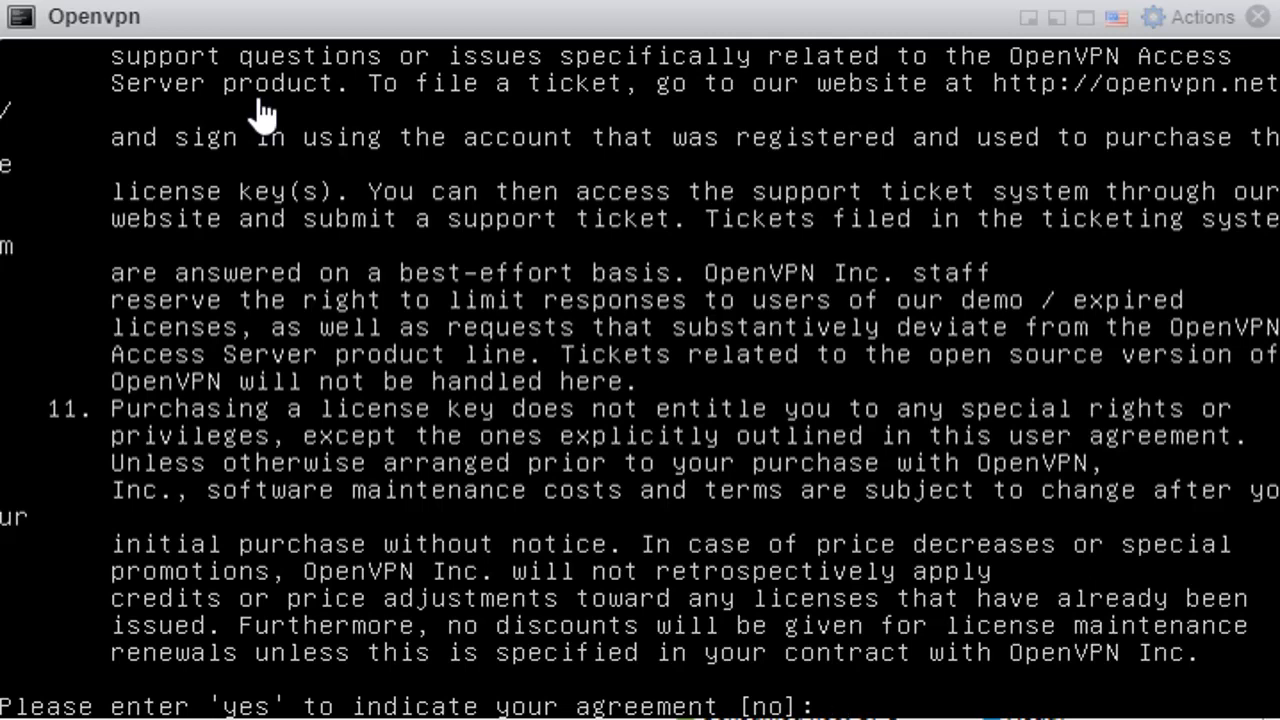
# Step: Accept the license agreement with yes and make this the primary Access Server node
pyautogui.write('yes')
pyautogui.press('Return')
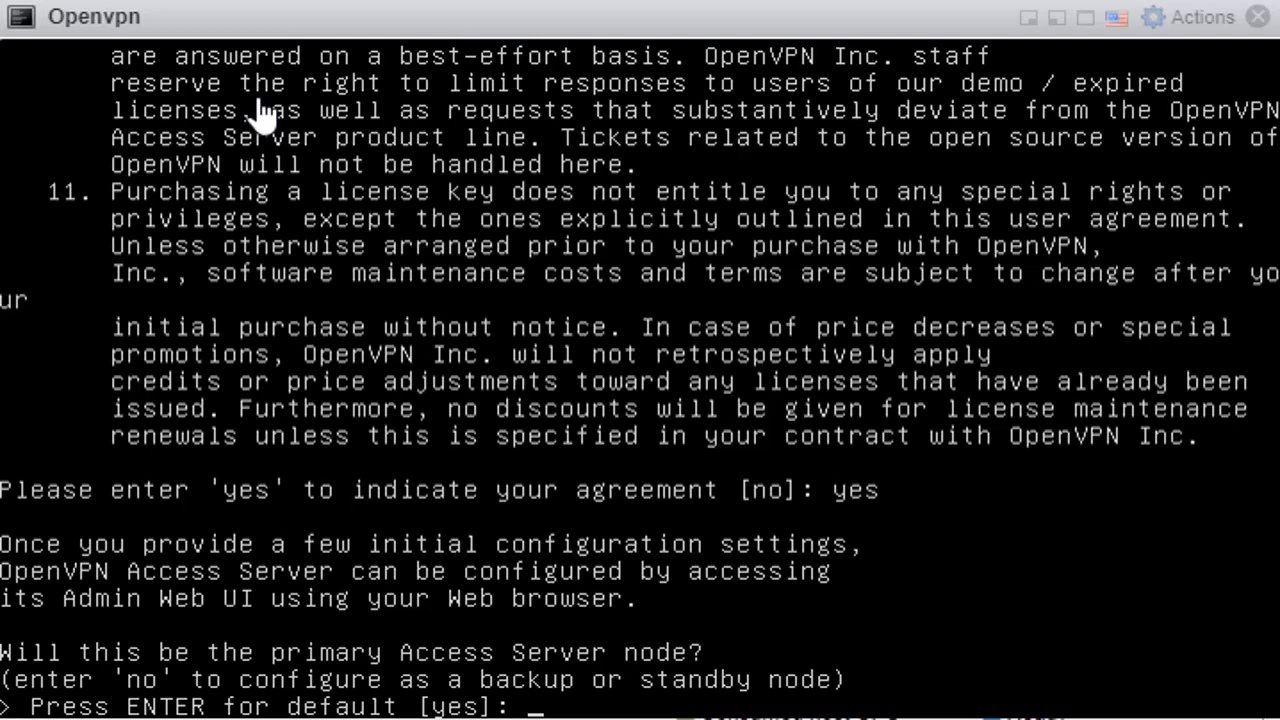
pyautogui.write('yes')
pyautogui.press('Return')
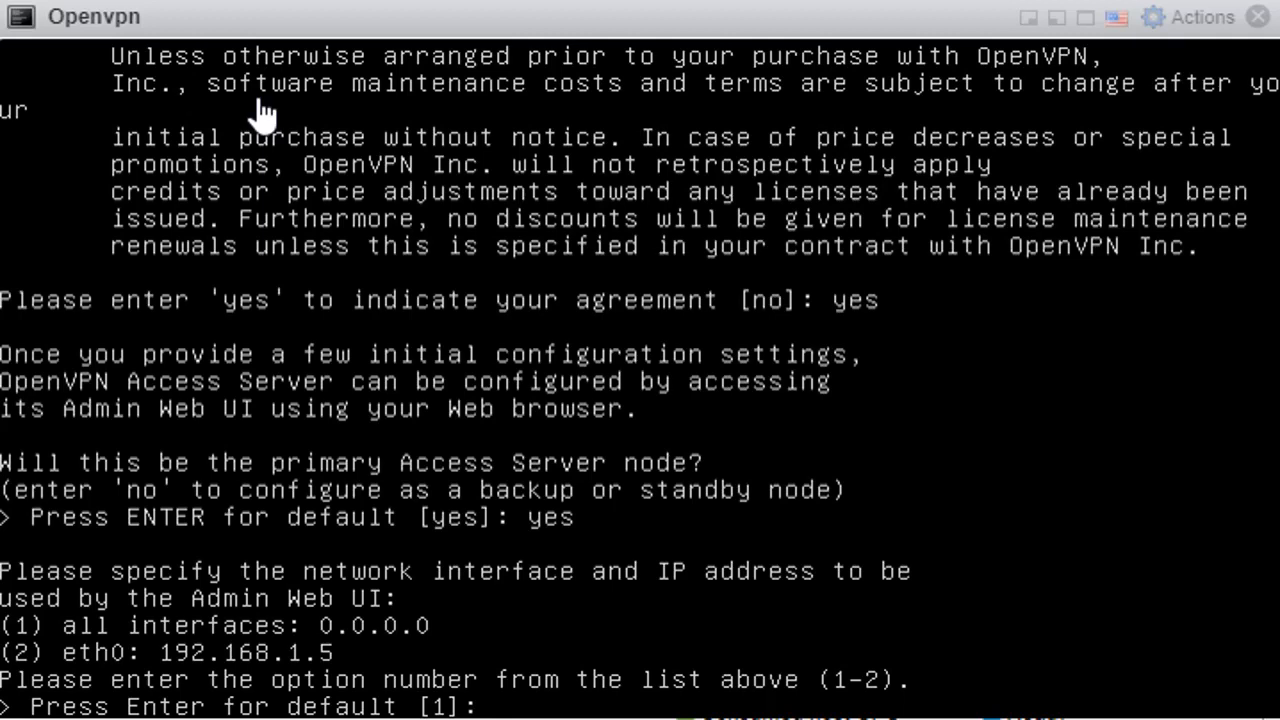
# Step: Set the Admin Web UI to all interfaces on port 943 and the OpenVPN Daemon to TCP port 443
pyautogui.write('1')
pyautogui.press('Return')
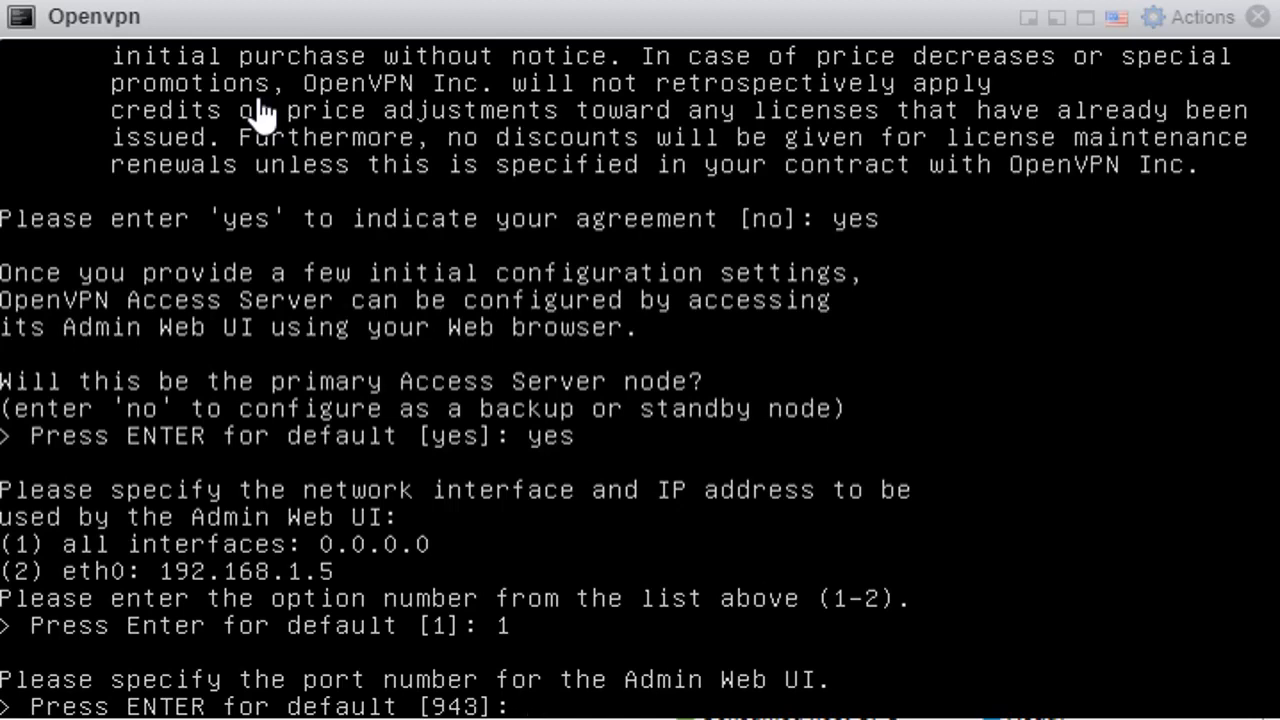
pyautogui.press('Return')
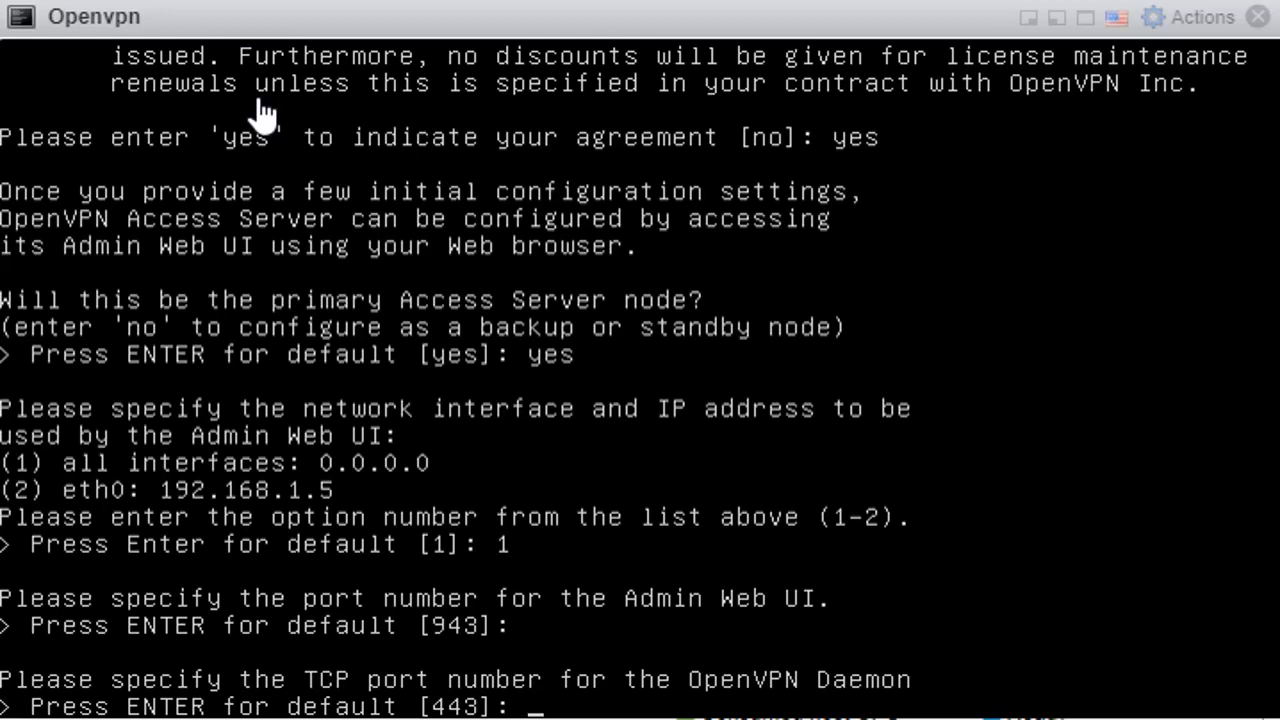
pyautogui.press('Return')
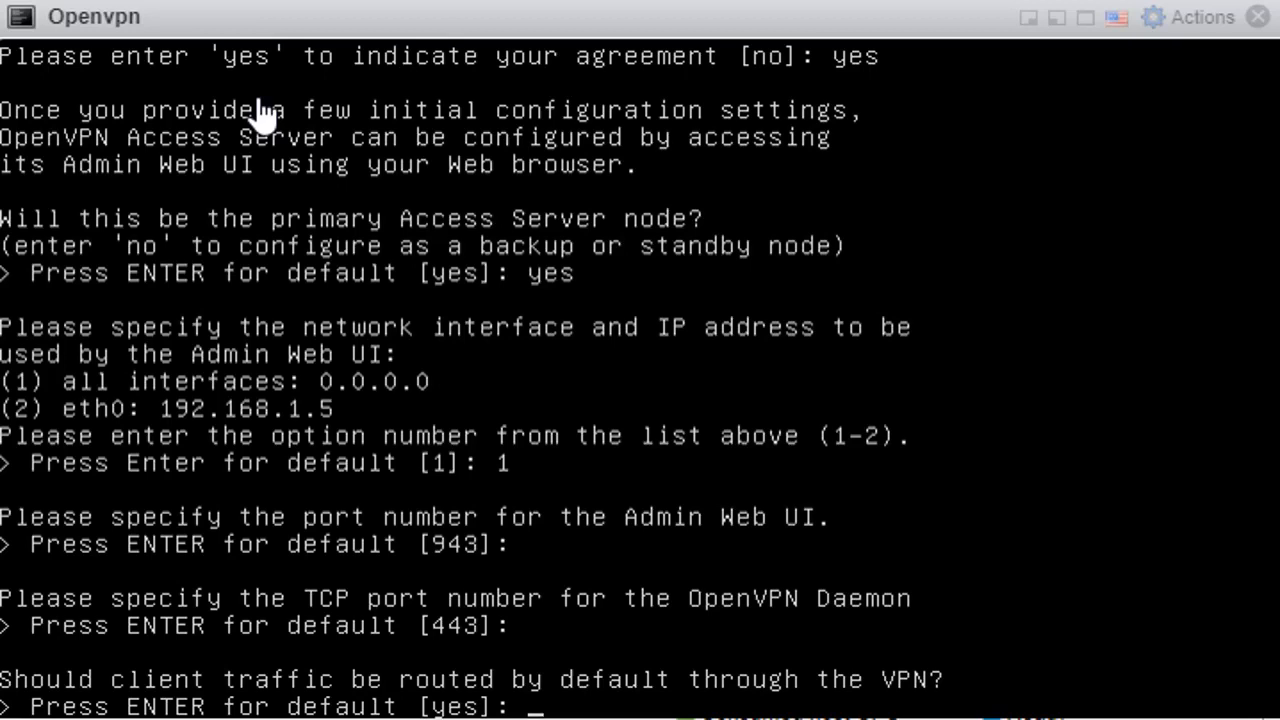
# Step: Accept the defaults for VPN routing of client and DNS traffic, internal DB authentication, private subnet access and the openvpn Admin UI login
pyautogui.press('Return')
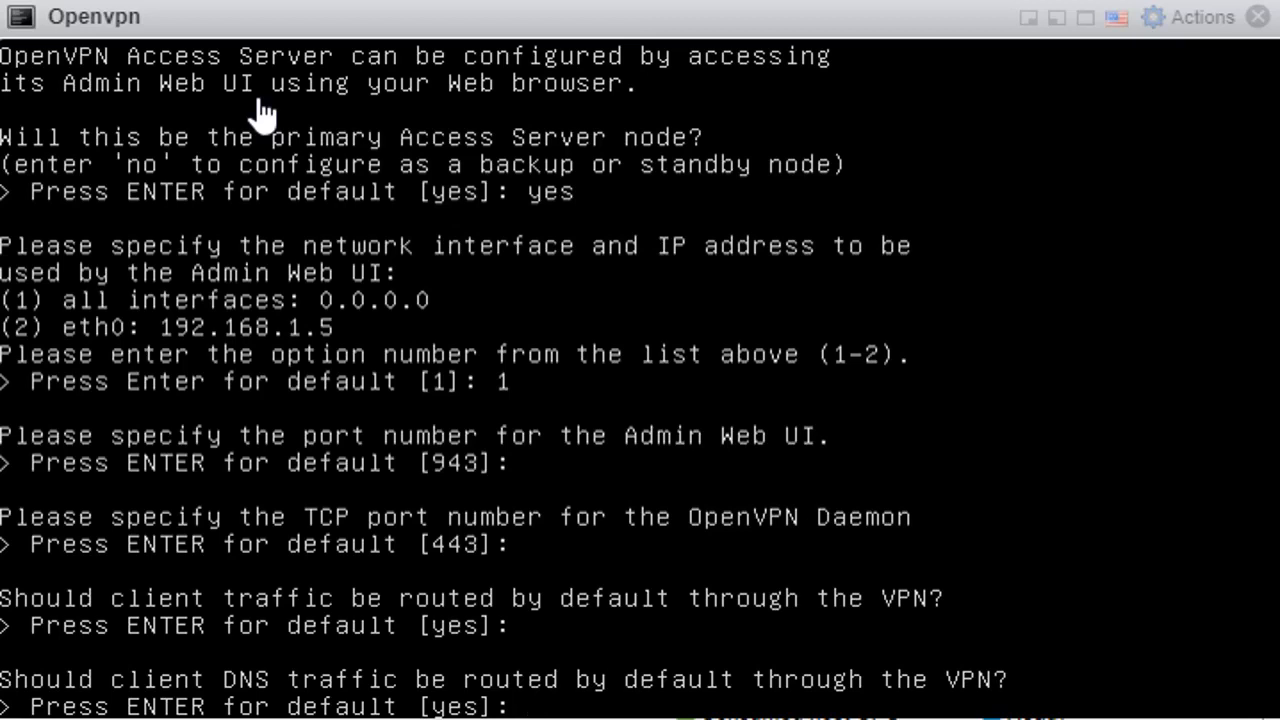
pyautogui.press('Return')
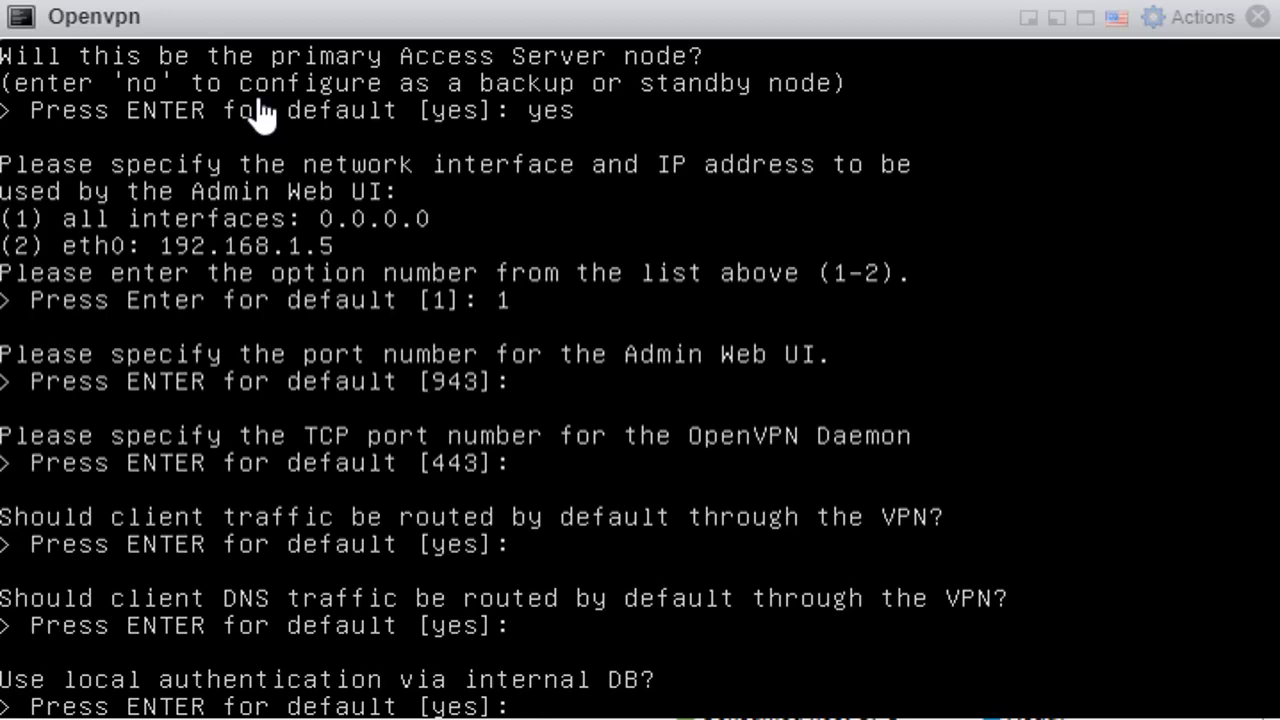
pyautogui.press('Return')
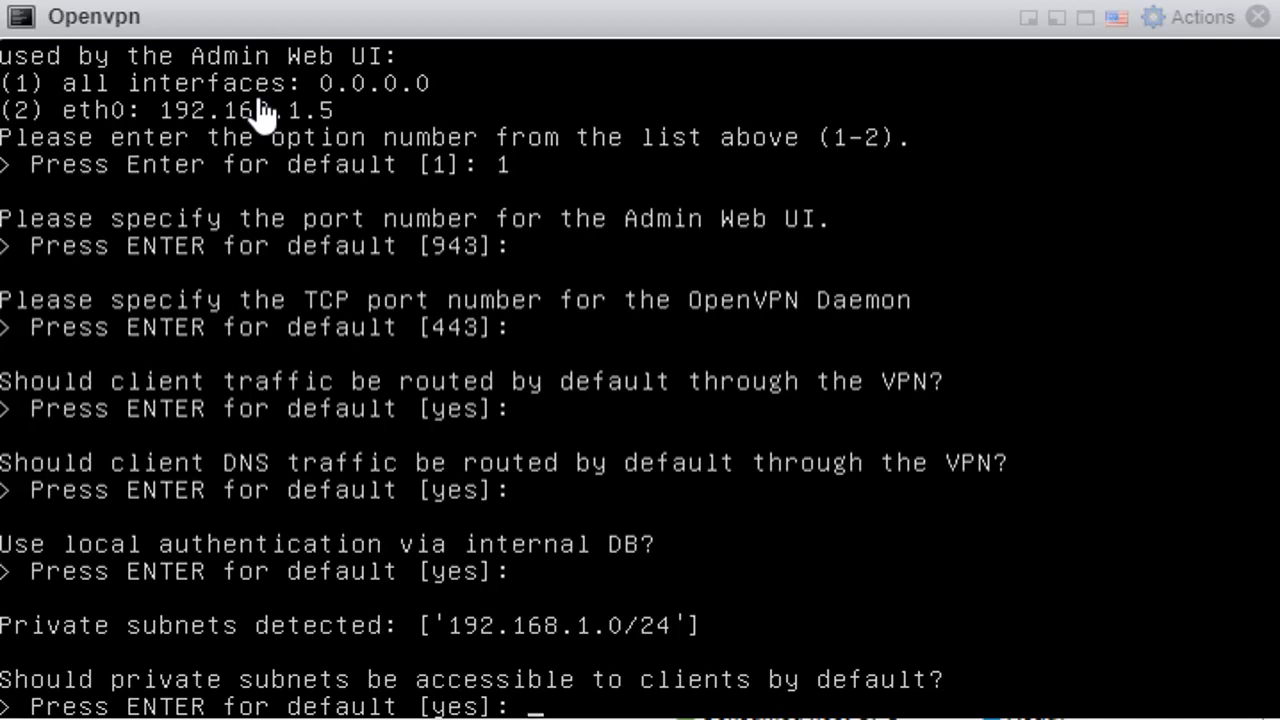
pyautogui.press('Return')
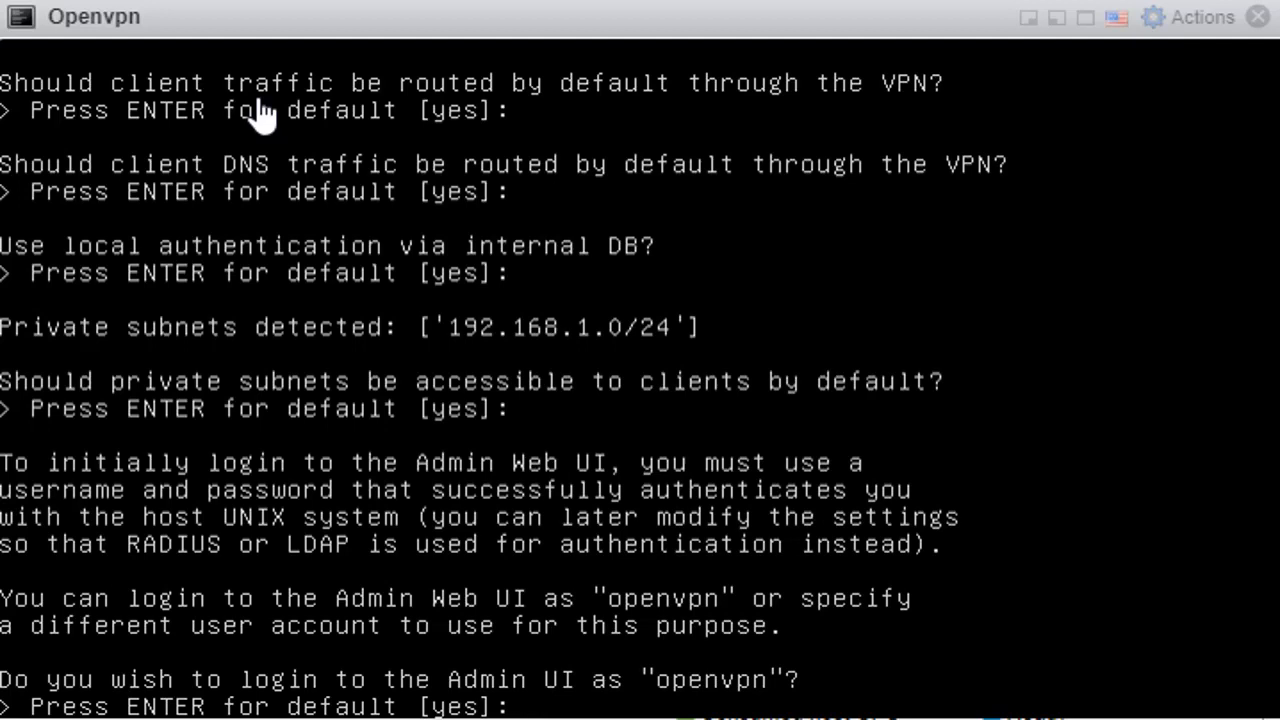
pyautogui.press('Return')
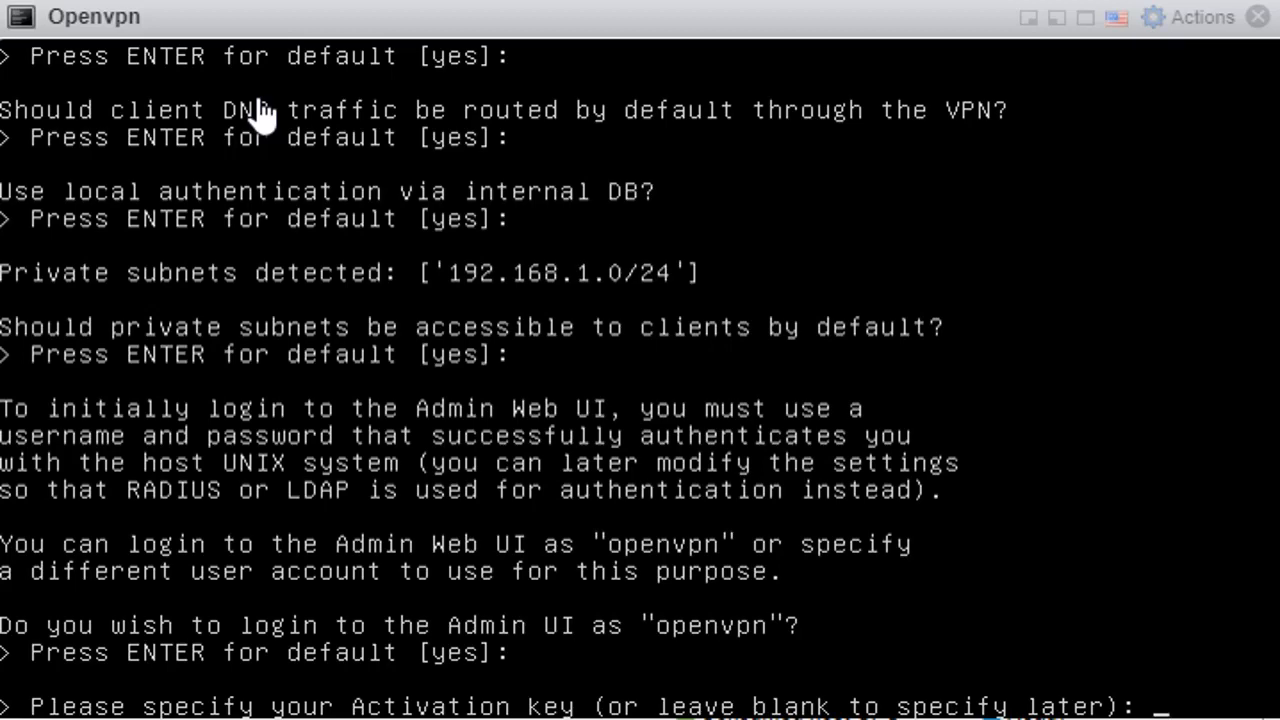
# Step: Leave the activation key blank to finish the initial Access Server configuration
pyautogui.press('Return')
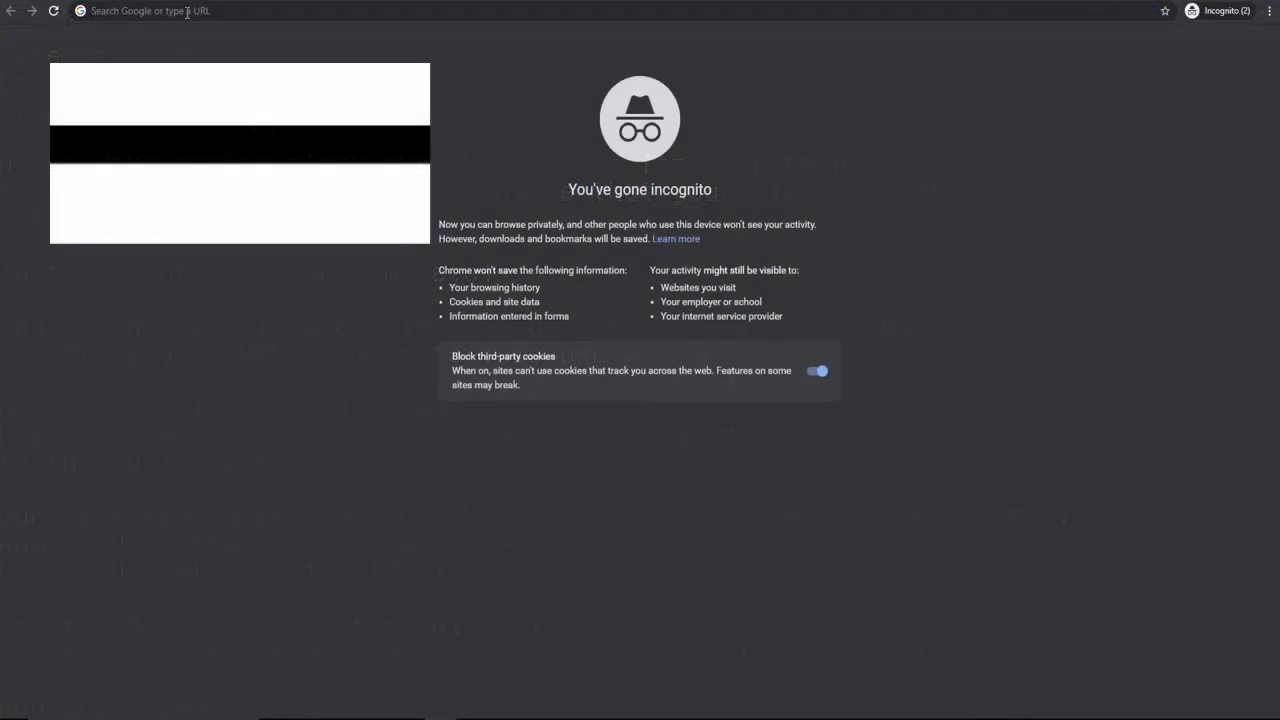
pyautogui.click(187, 12)
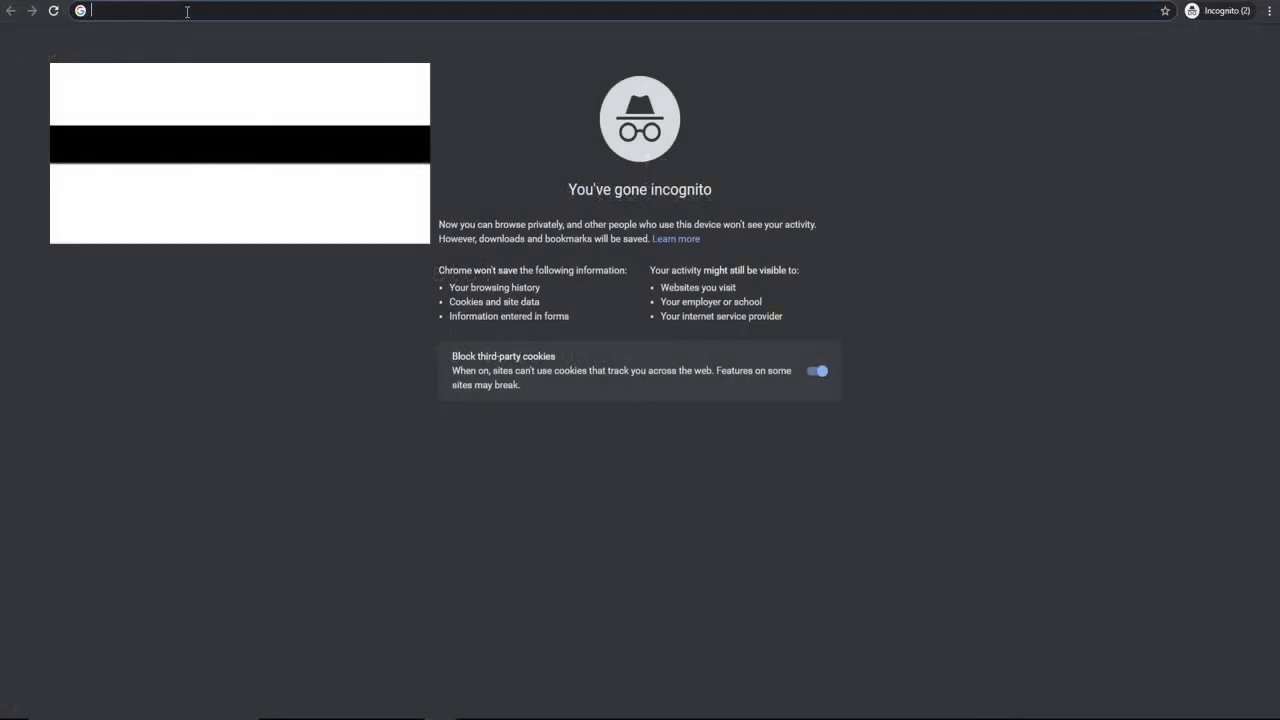
pyautogui.write('https://')
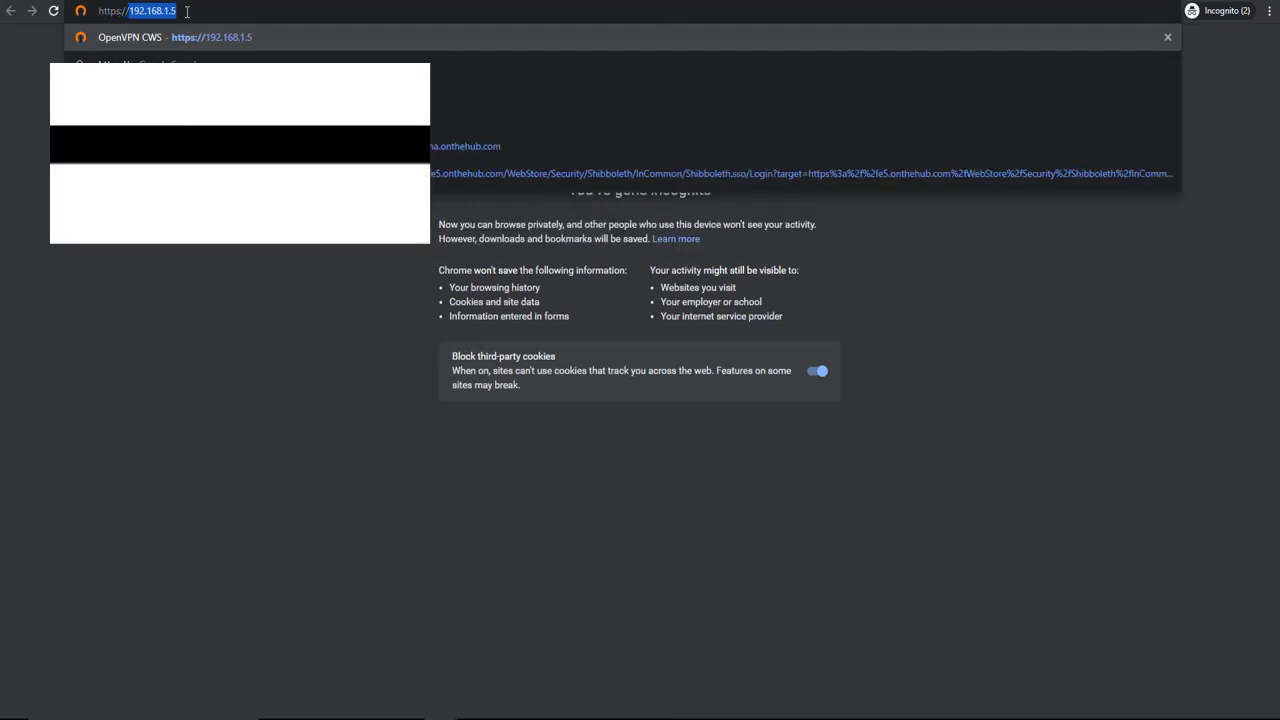
pyautogui.write('192.168.1')
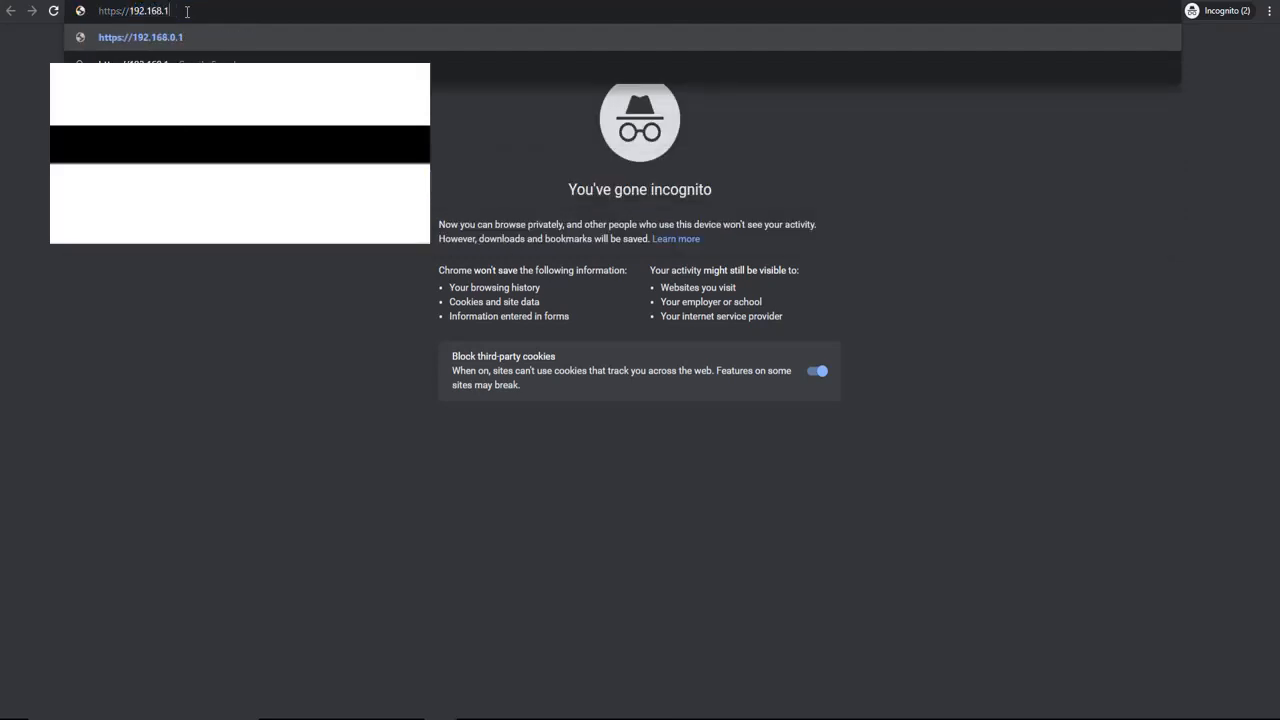
pyautogui.write('.5')
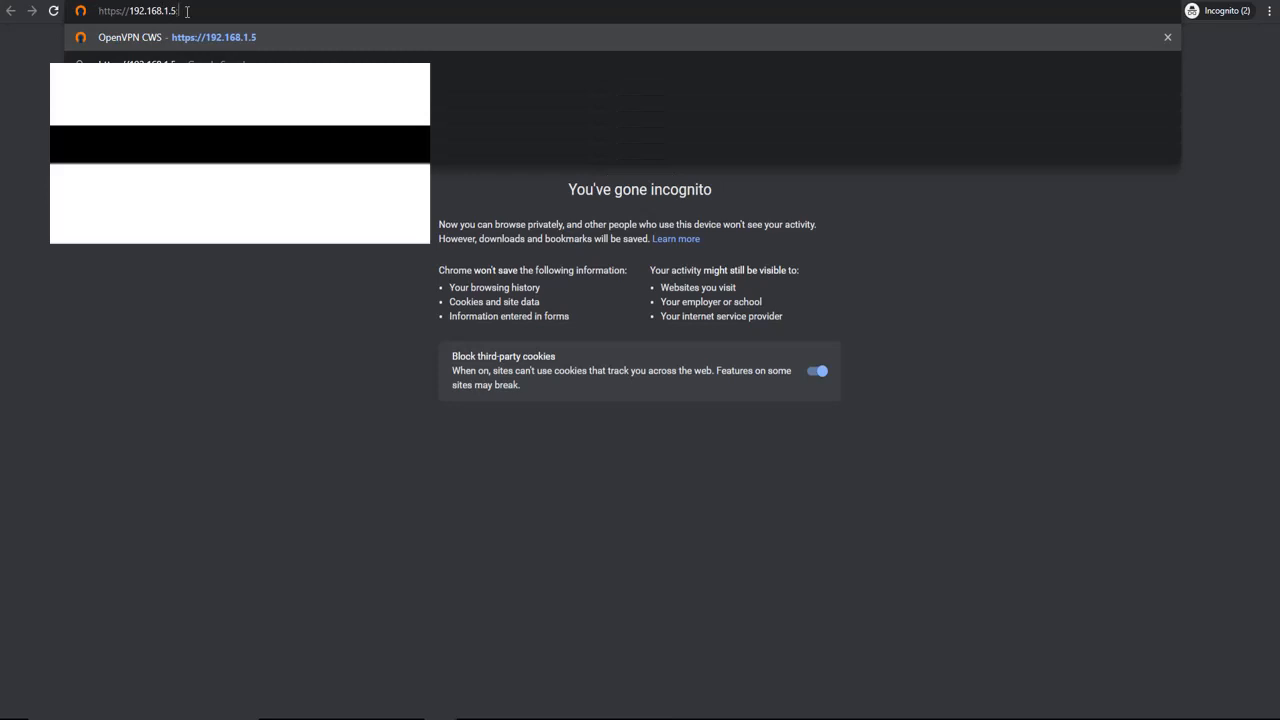
pyautogui.write(':943')
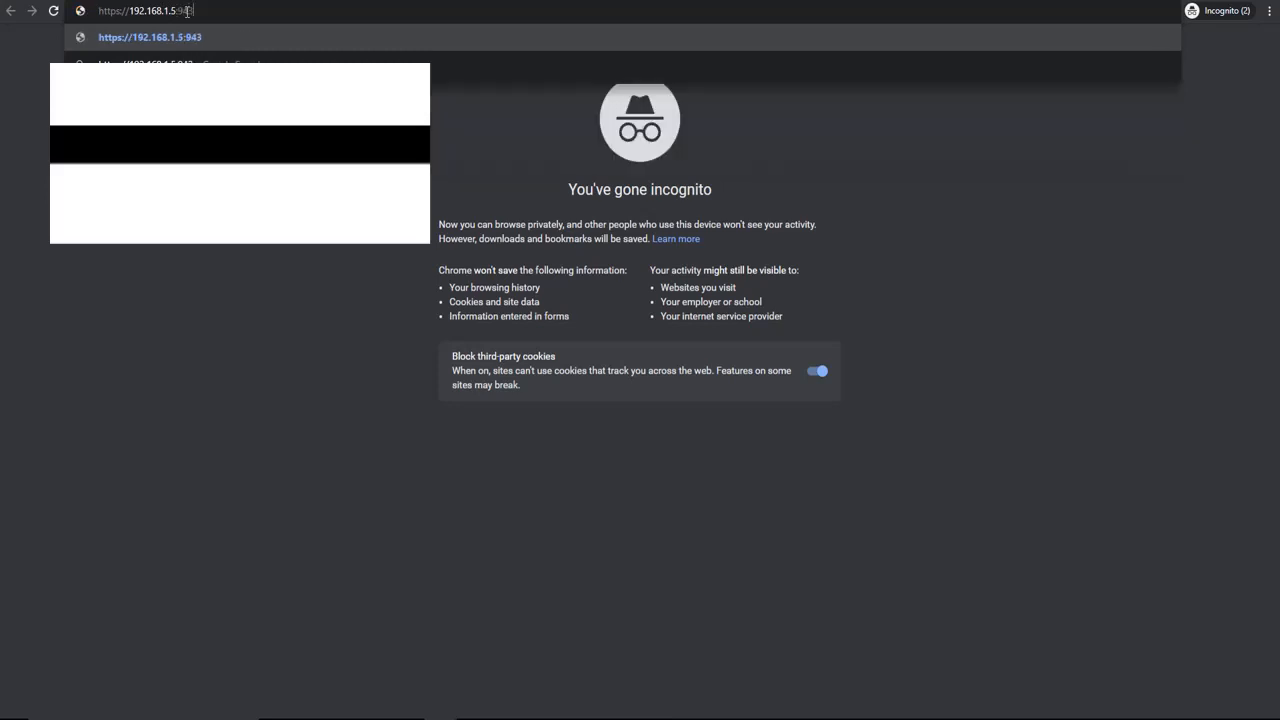
pyautogui.write('/Admin')
pyautogui.press('Return')
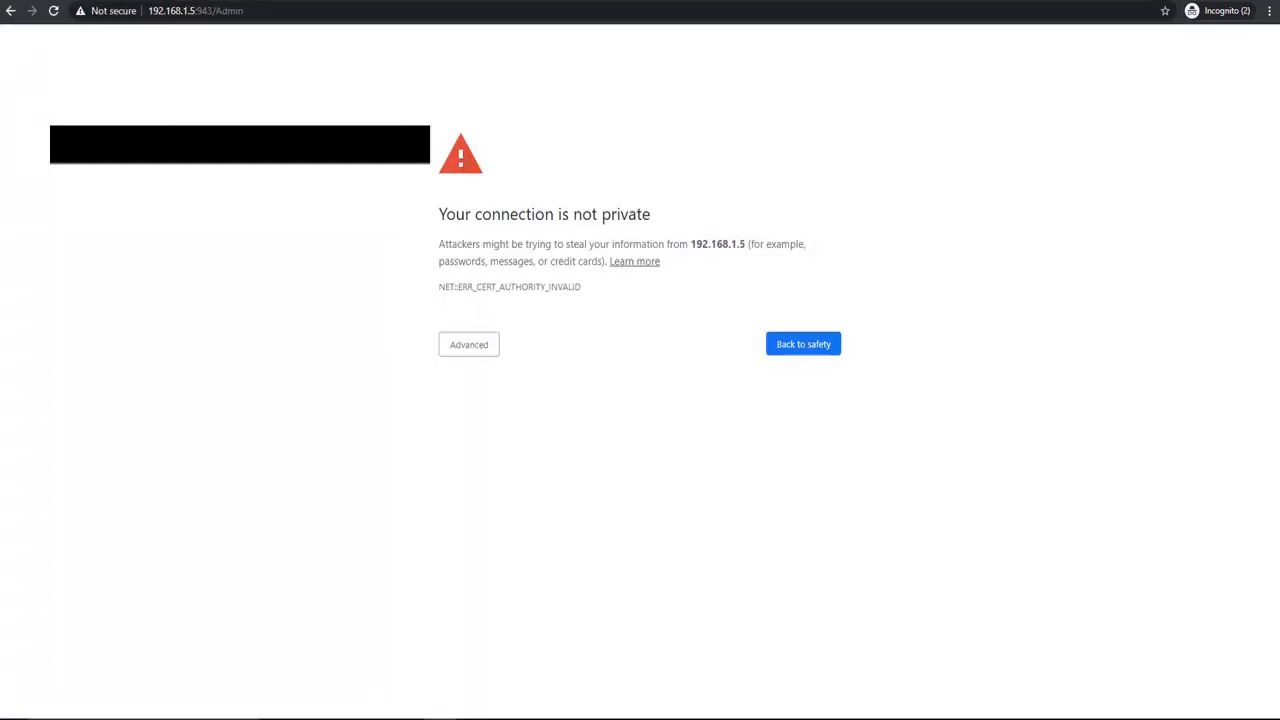
pyautogui.click(452, 353)
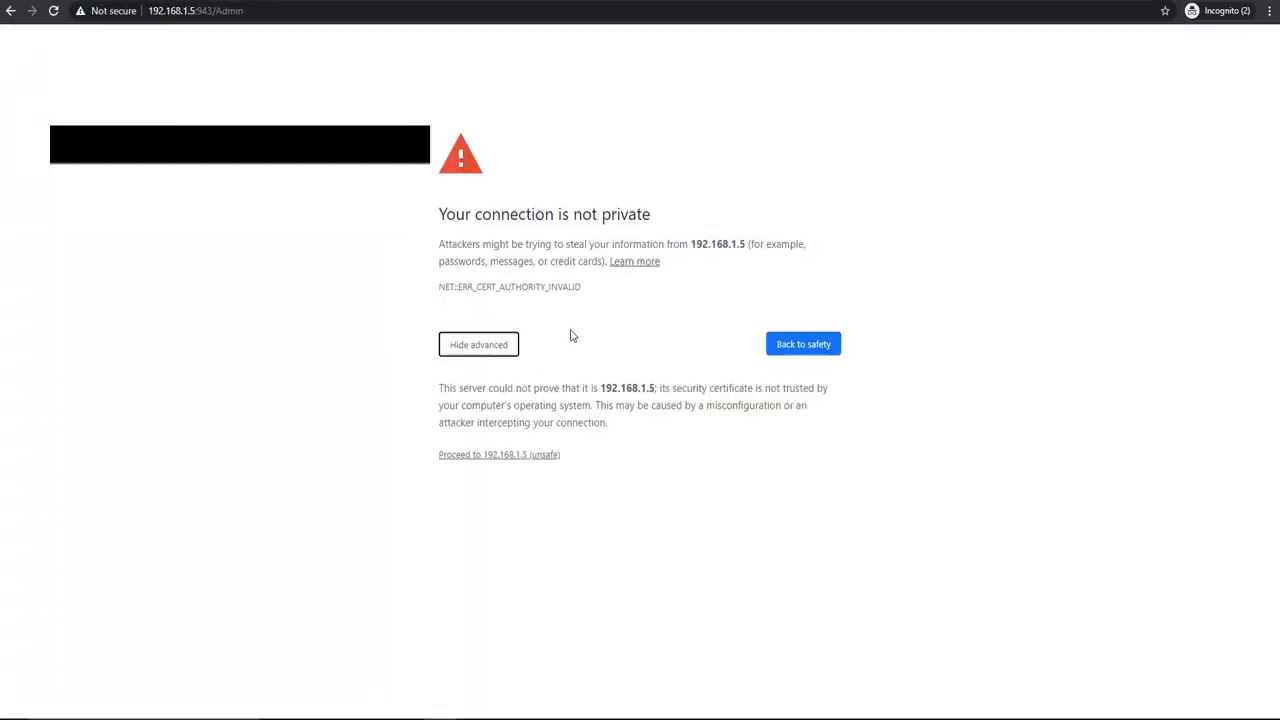
pyautogui.click(556, 455)
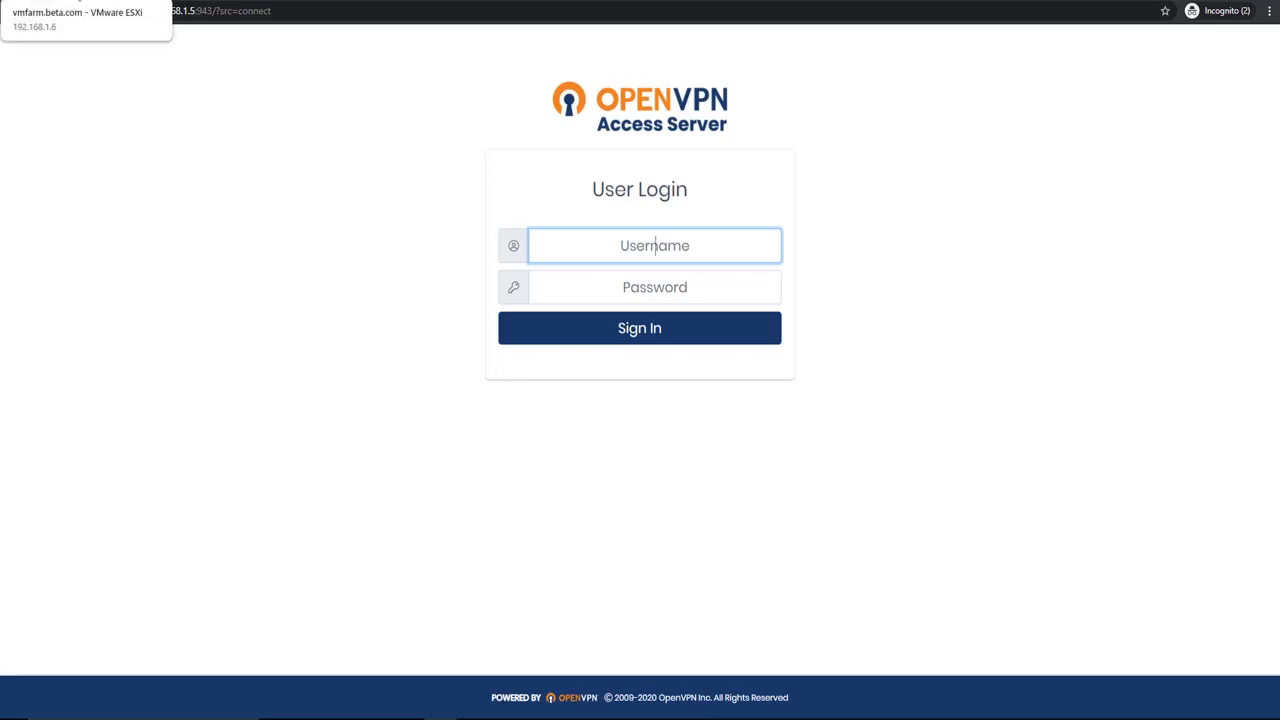
# Step: Switch back to the VMware ESXi console and set a new password for the openvpn user with passwd openvpn
pyautogui.click(78, 1)
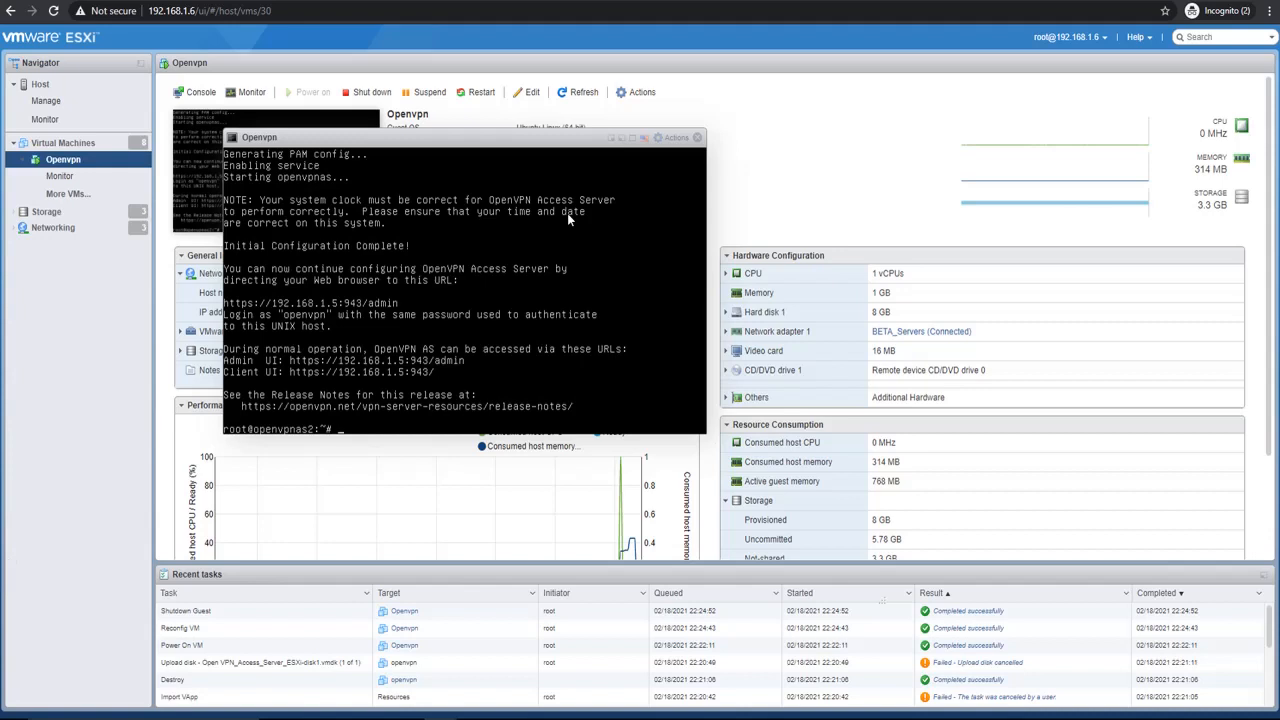
pyautogui.write('asswd openvpn')
pyautogui.press('Return')
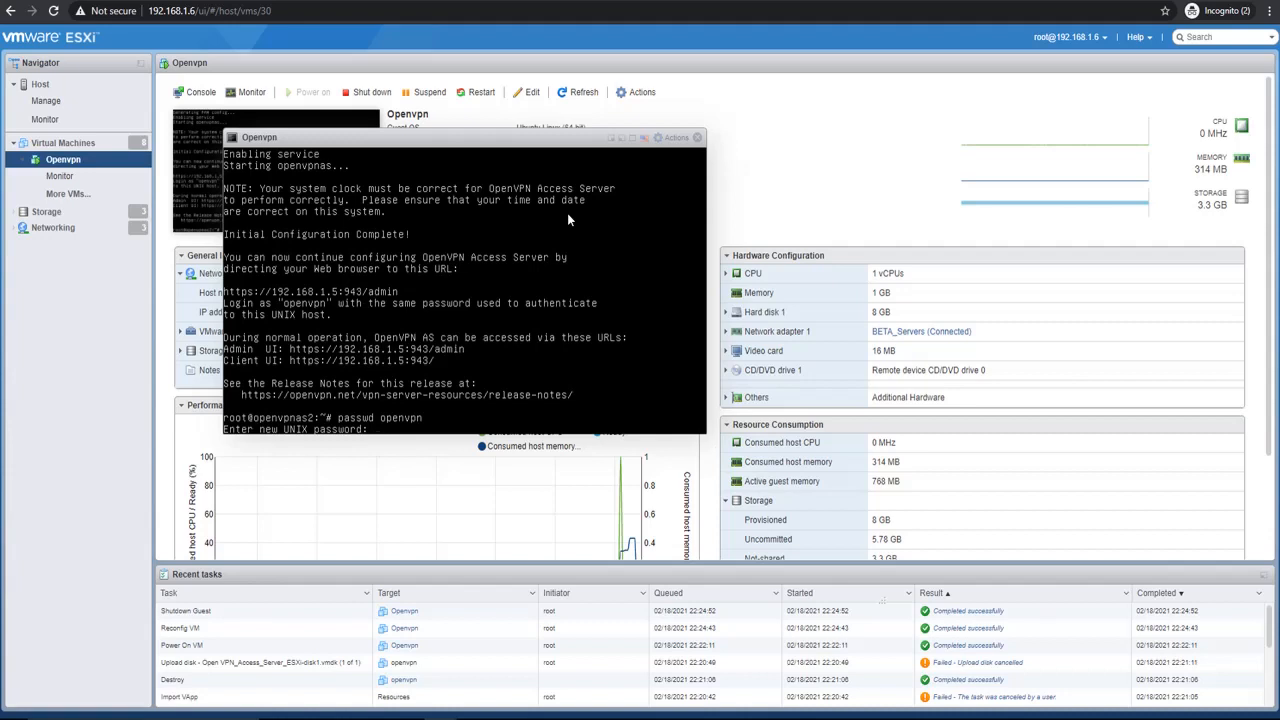
pyautogui.press('Return')
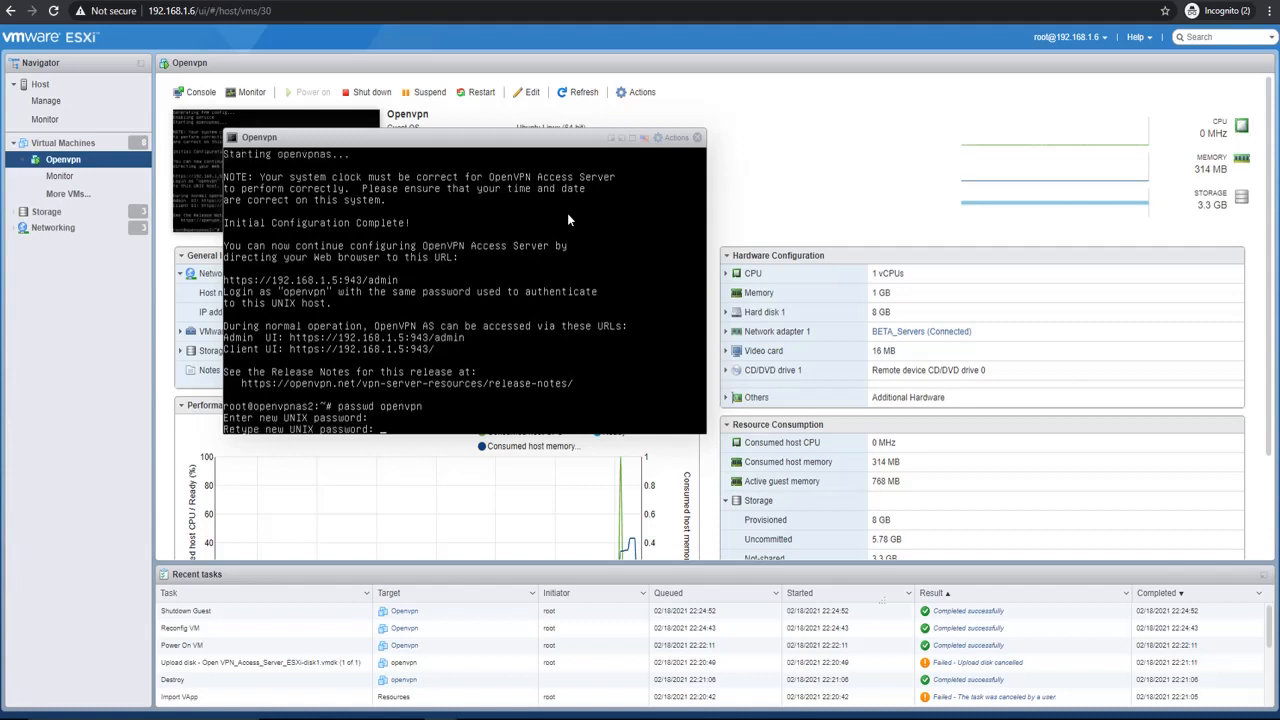
pyautogui.press('Return')
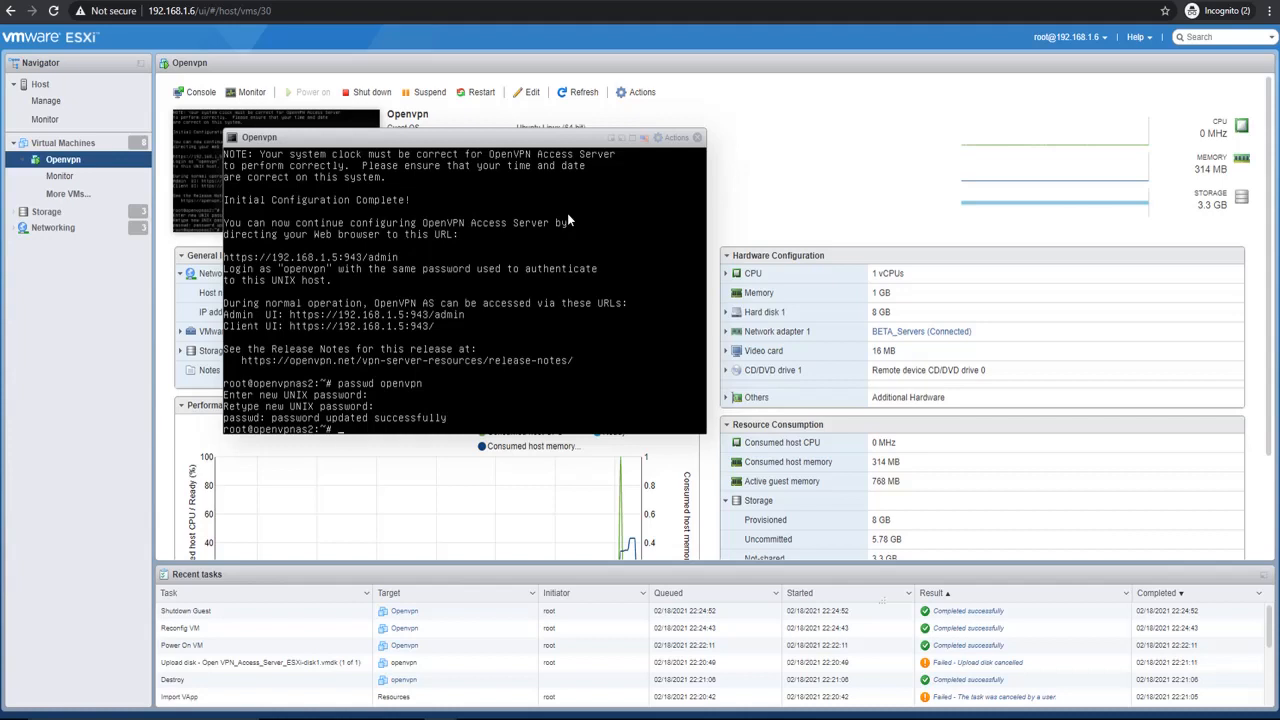
# Step: Set a new password for the root account with the passwd command
pyautogui.write('passwd')
pyautogui.press('Return')
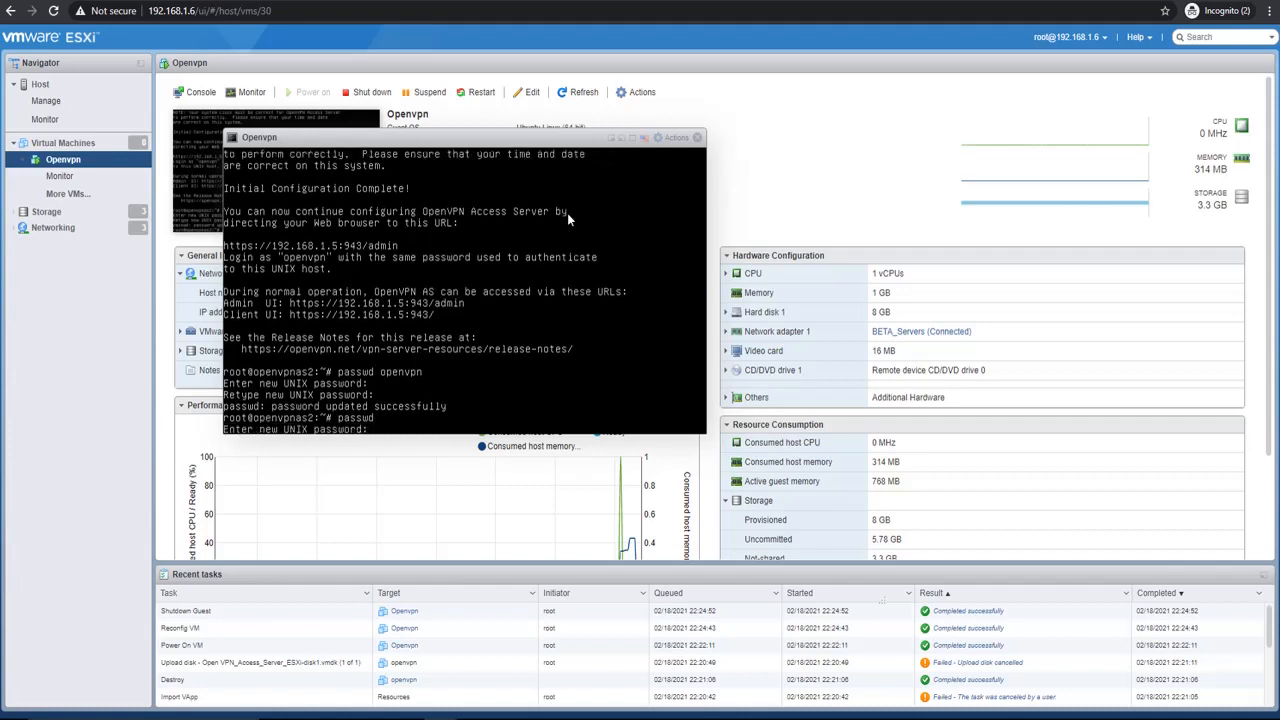
pyautogui.press('Return')
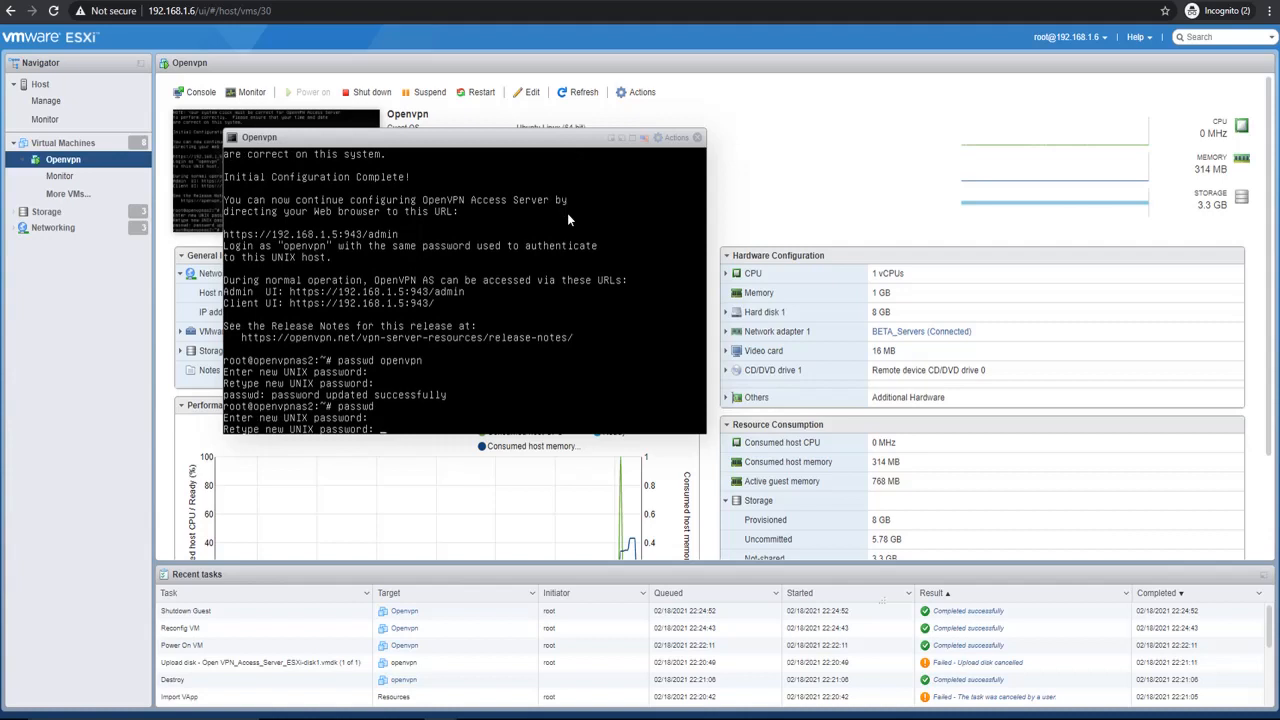
pyautogui.press('Return')
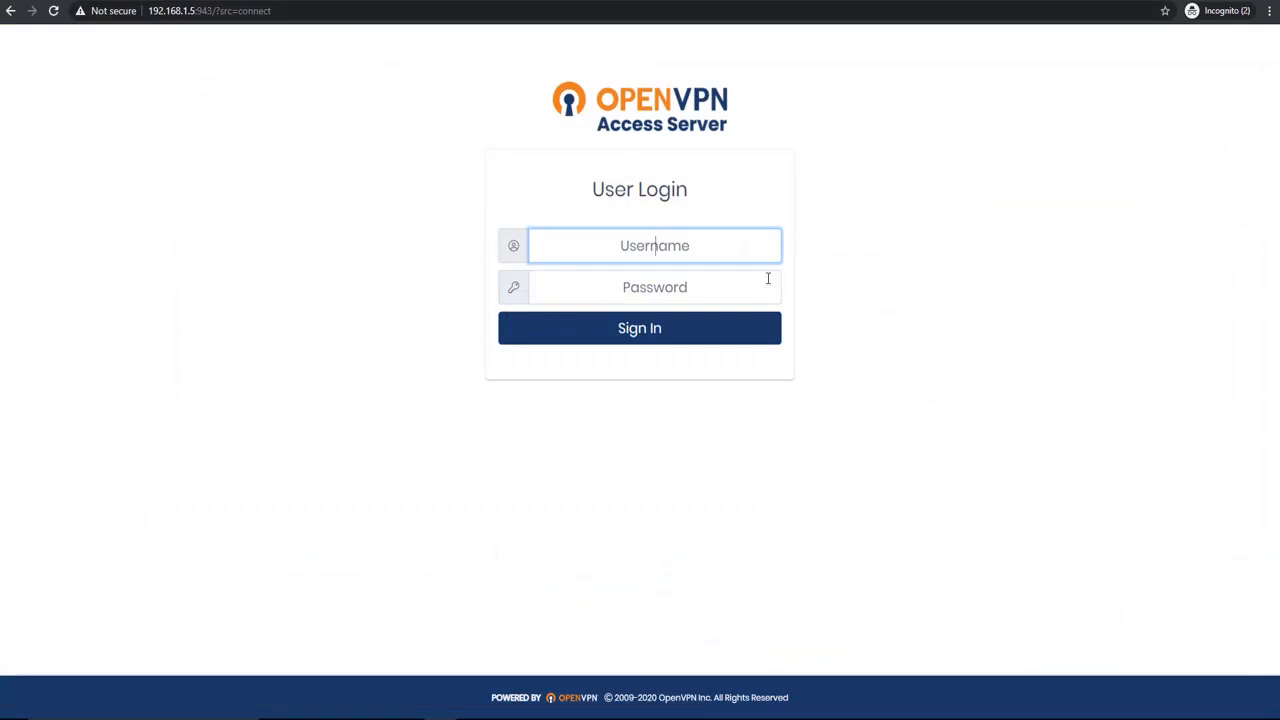
# Step: Sign in on the Access Server user login page as openvpn with the account password
pyautogui.write('openvpn')
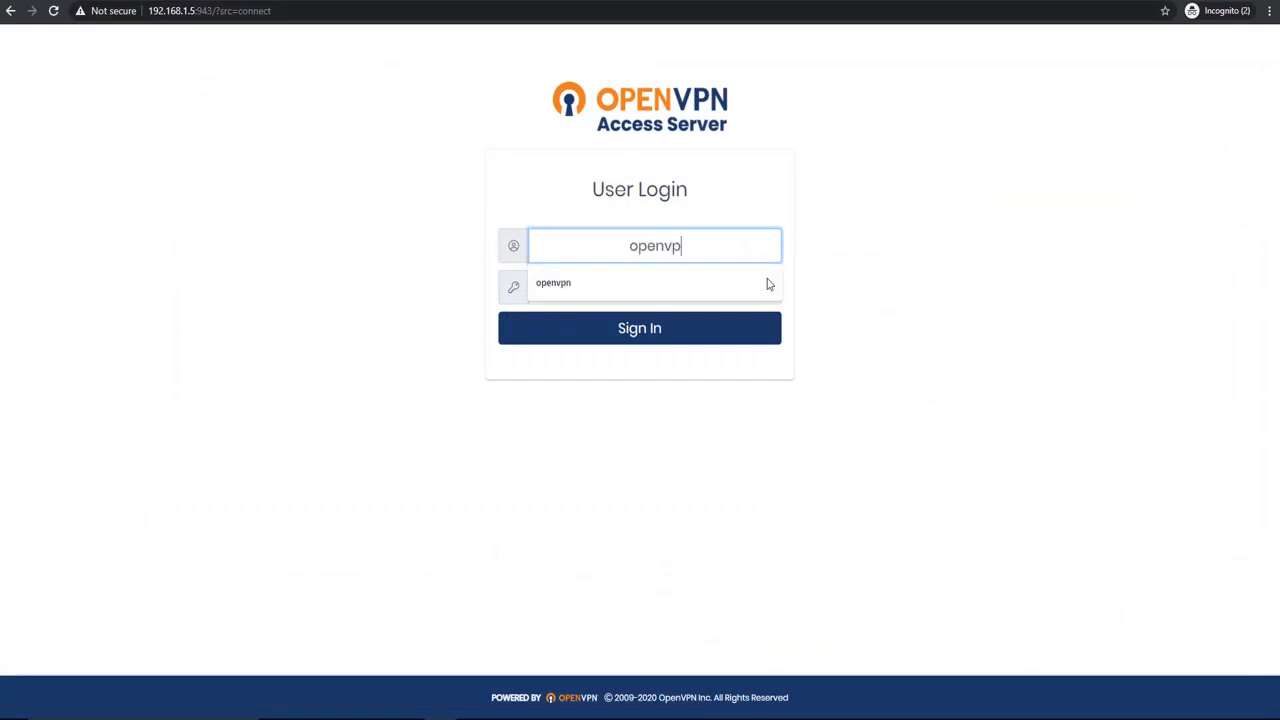
pyautogui.click(768, 279)
pyautogui.write('************')
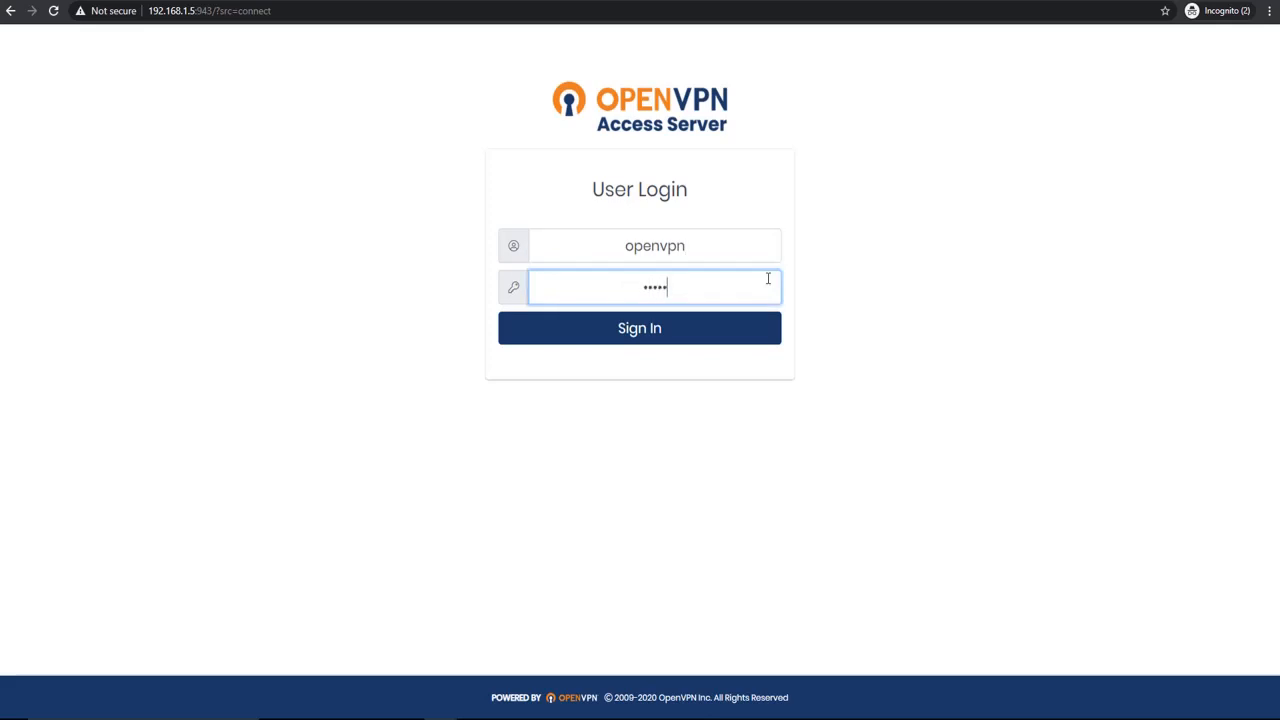
pyautogui.write('**')
pyautogui.press('Return')
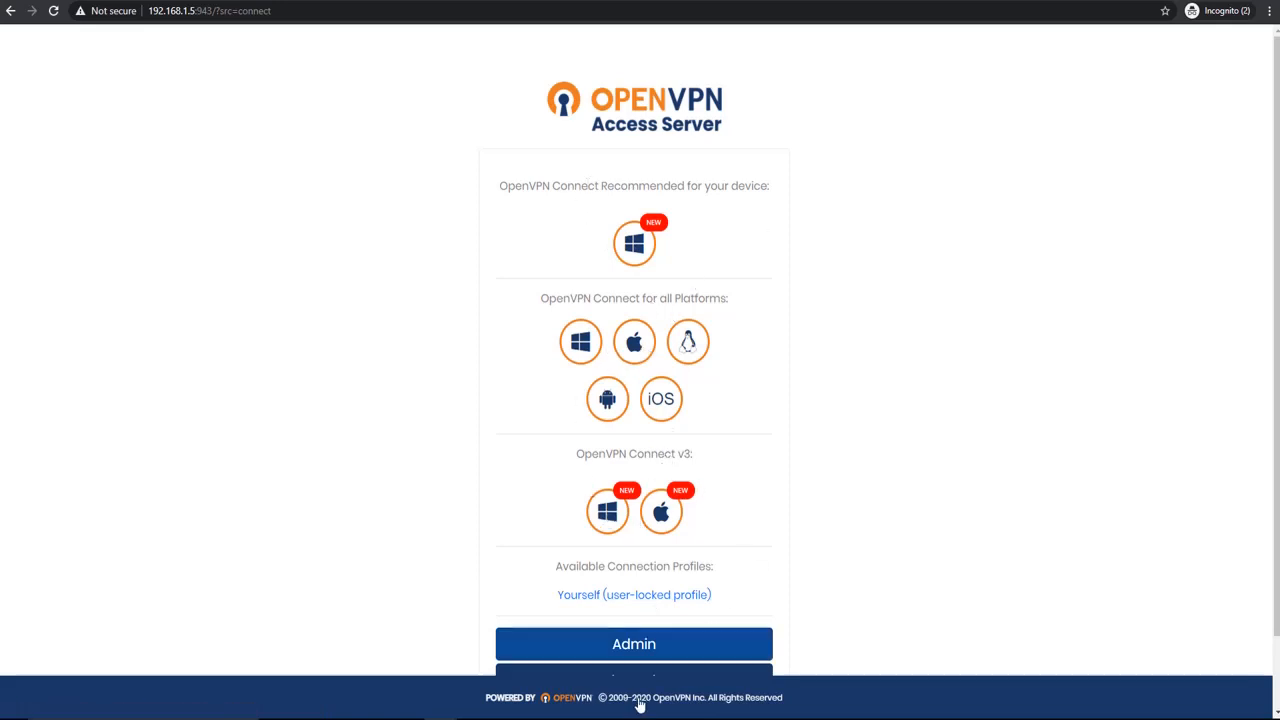
# Step: Review the recommended OpenVPN Connect download and open the Admin login page
pyautogui.moveTo(500, 189); pyautogui.dragTo(650, 212)
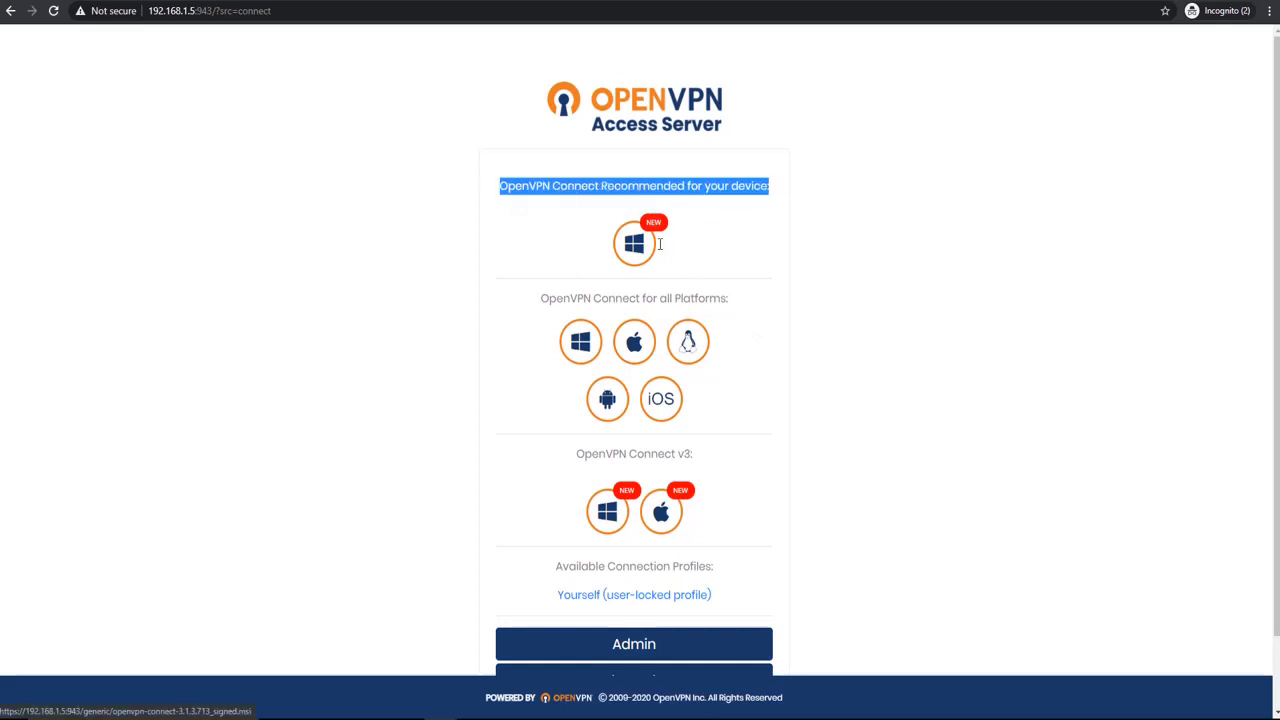
pyautogui.click(694, 638)
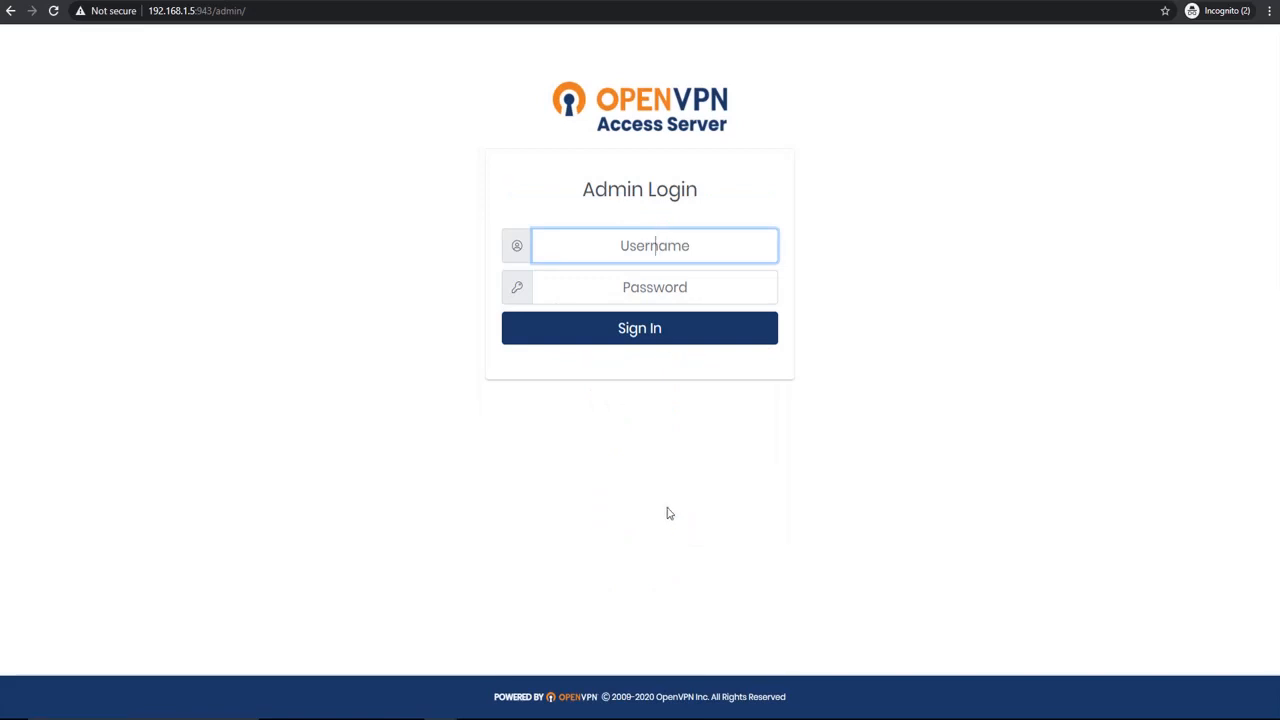
pyautogui.moveTo(262, 11); pyautogui.dragTo(199, 13)
# Step: Sign in to the Admin UI as openvpn with the account password and agree to the End User License Agreement
pyautogui.click(563, 249)
pyautogui.write('openvpn')
pyautogui.press('Tab')
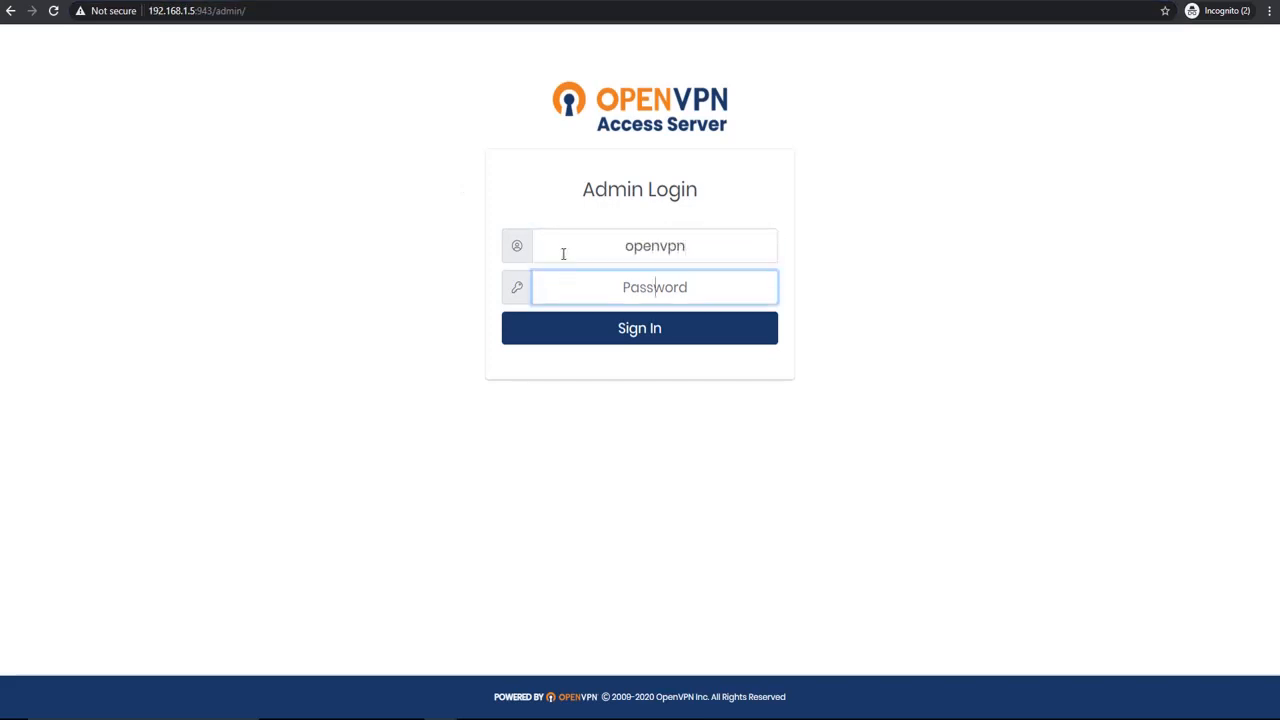
pyautogui.write('**************')
pyautogui.press('Return')
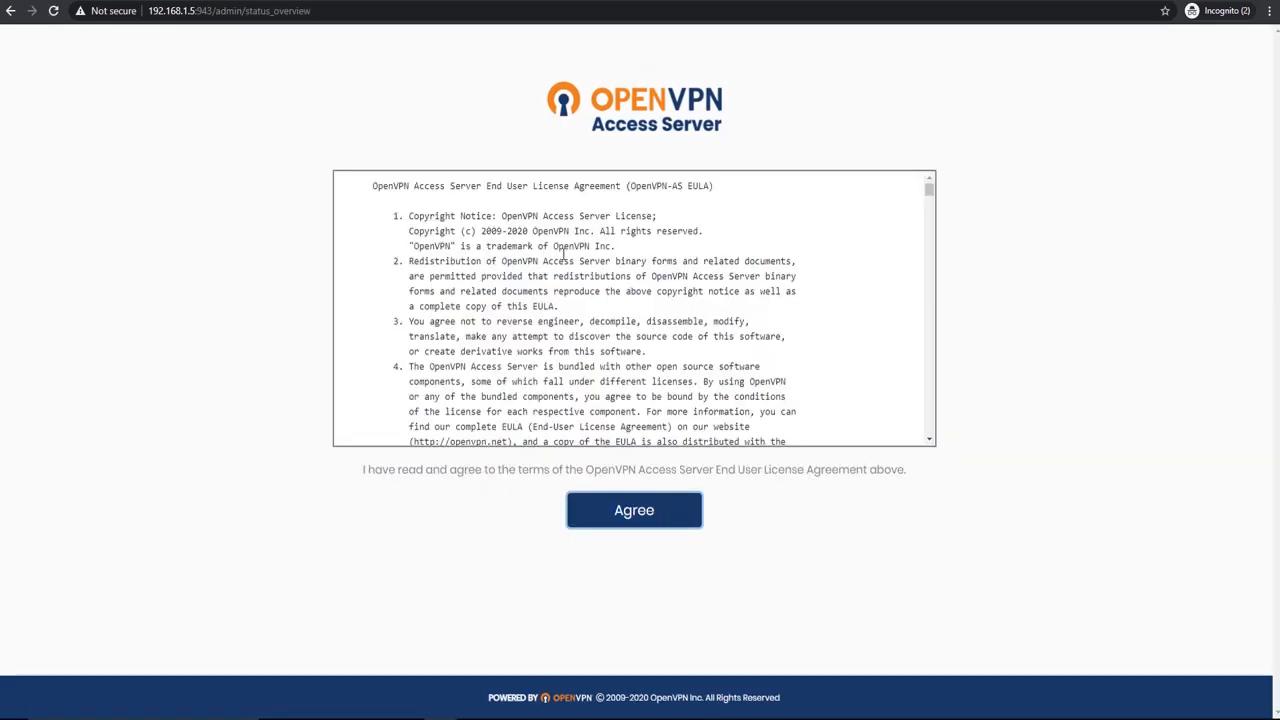
pyautogui.click(630, 516)
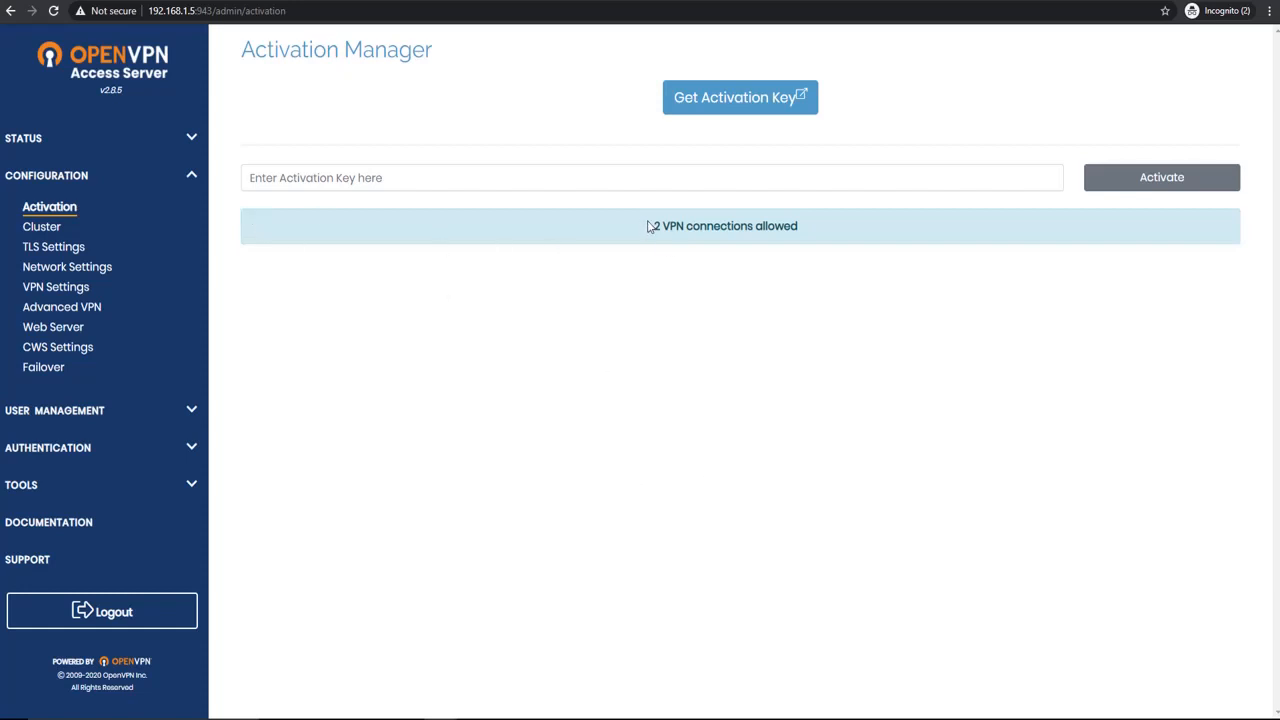
# Step: Check the number of allowed VPN connections in the Activation Manager and open the page for getting an activation key
pyautogui.moveTo(650, 225); pyautogui.dragTo(816, 230)
pyautogui.click(728, 287)
pyautogui.moveTo(641, 231); pyautogui.dragTo(837, 257)
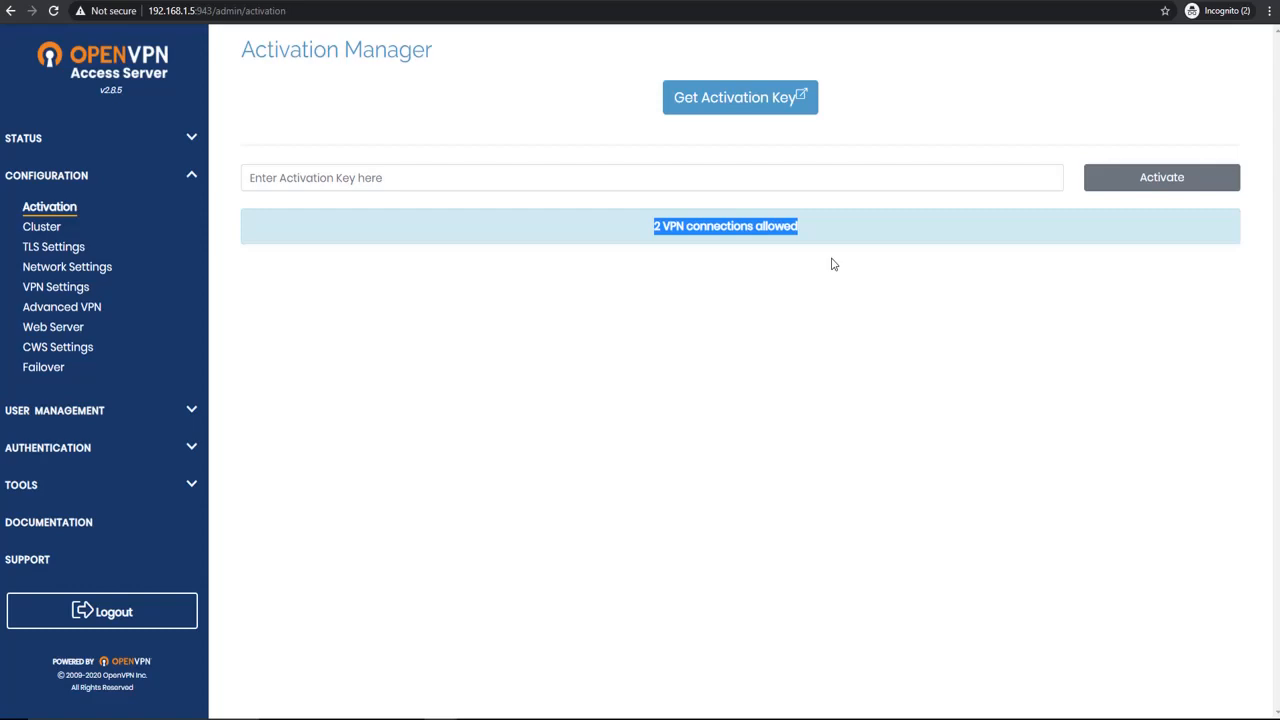
pyautogui.click(758, 96)
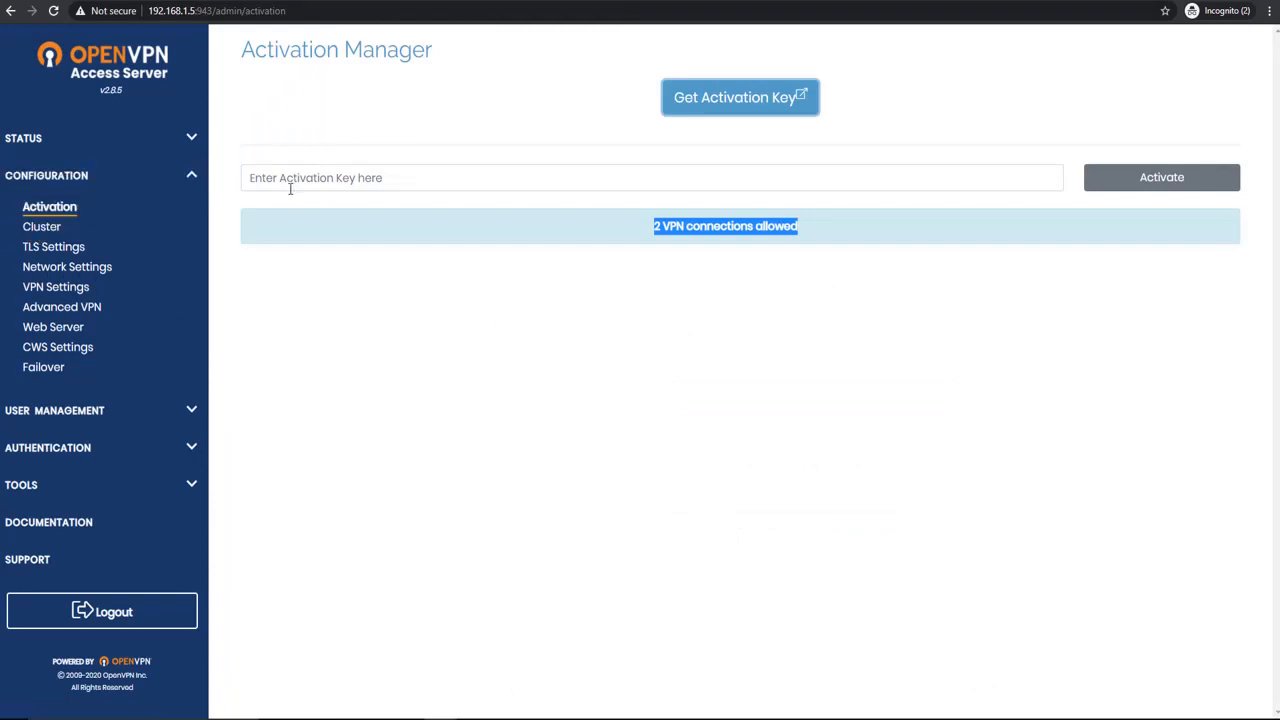
# Step: Look through the Network Settings, VPN Settings and Web Server configuration pages
pyautogui.click(64, 268)
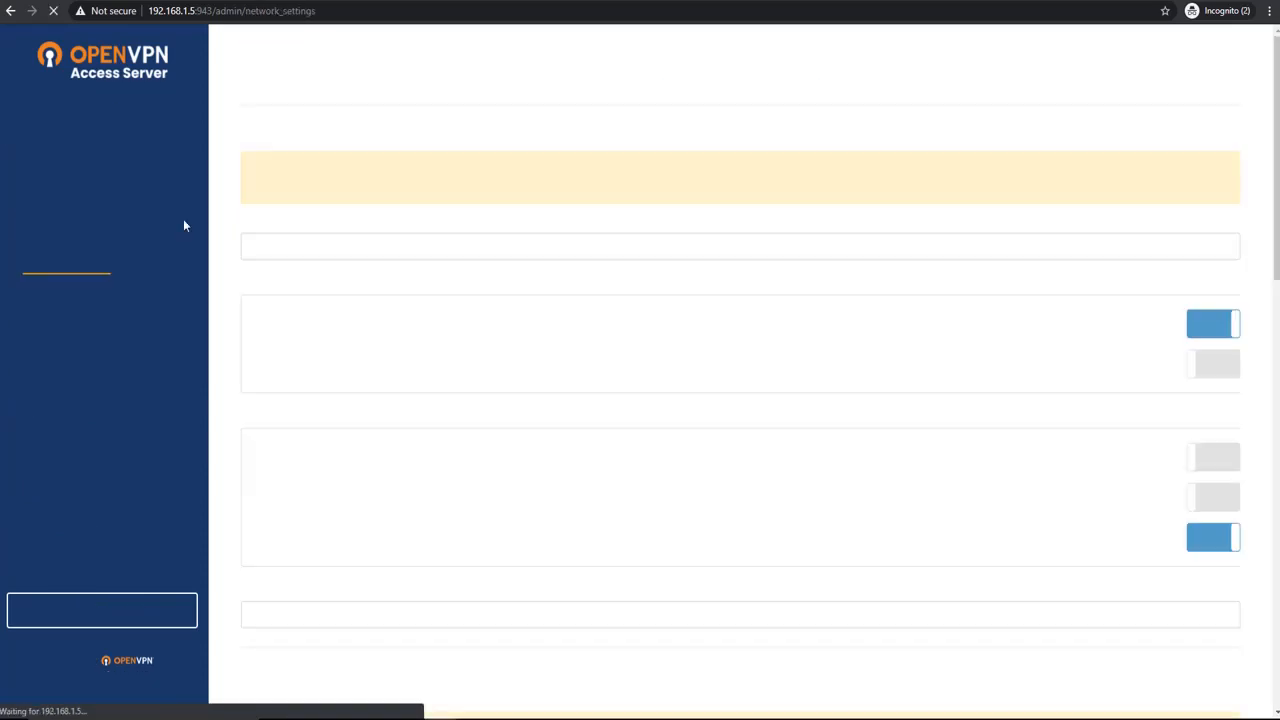
pyautogui.scroll(-4, 337, 276)
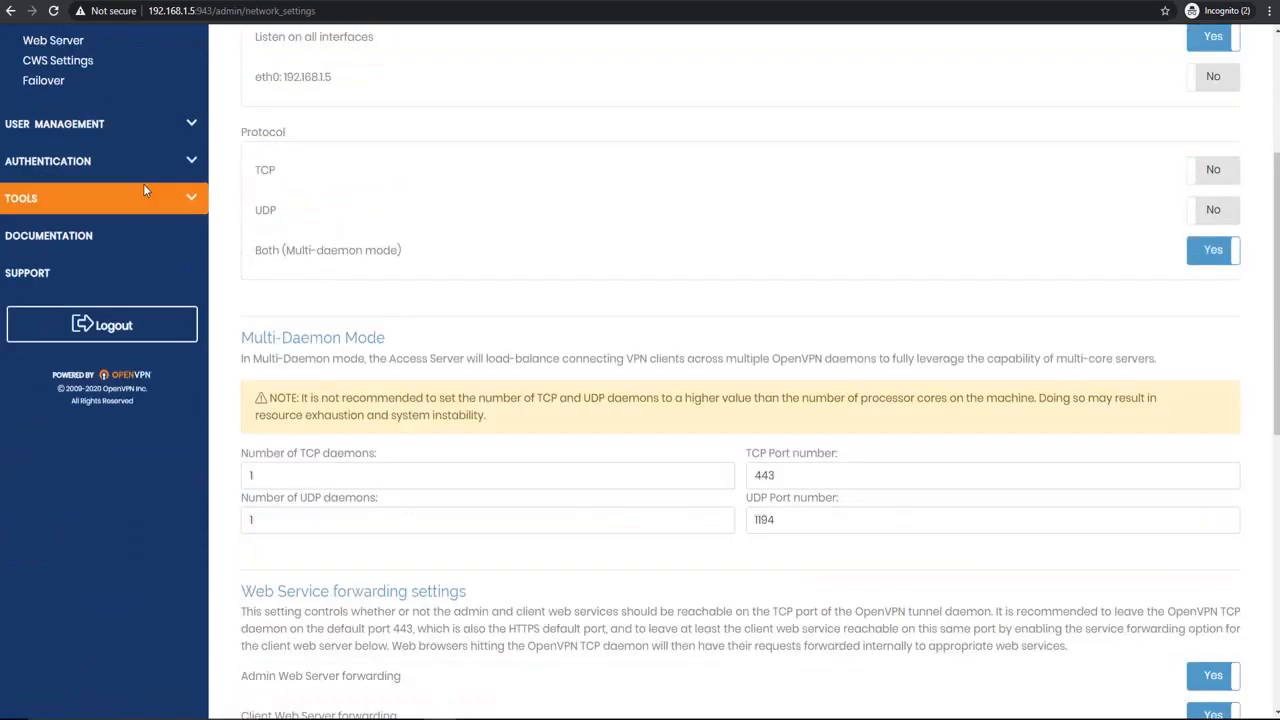
pyautogui.scroll(3, 143, 183)
pyautogui.click(81, 220)
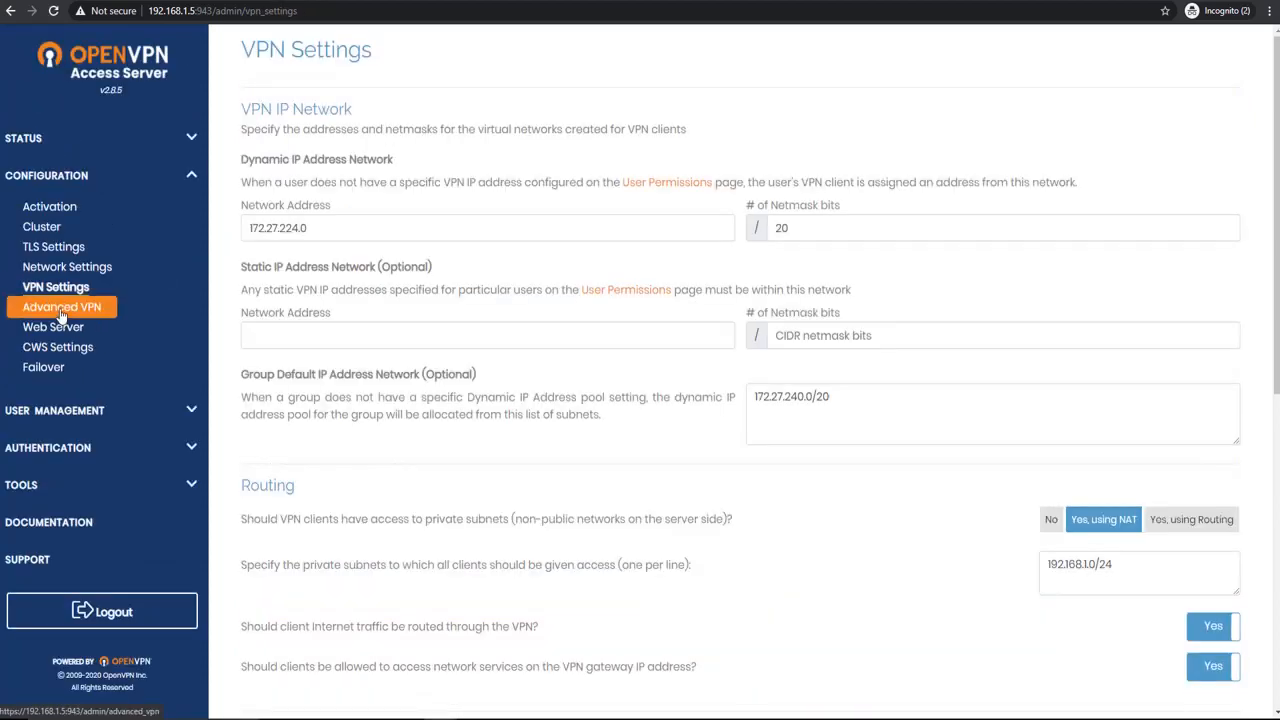
pyautogui.scroll(-1, 389, 265)
pyautogui.scroll(-1, 389, 265)
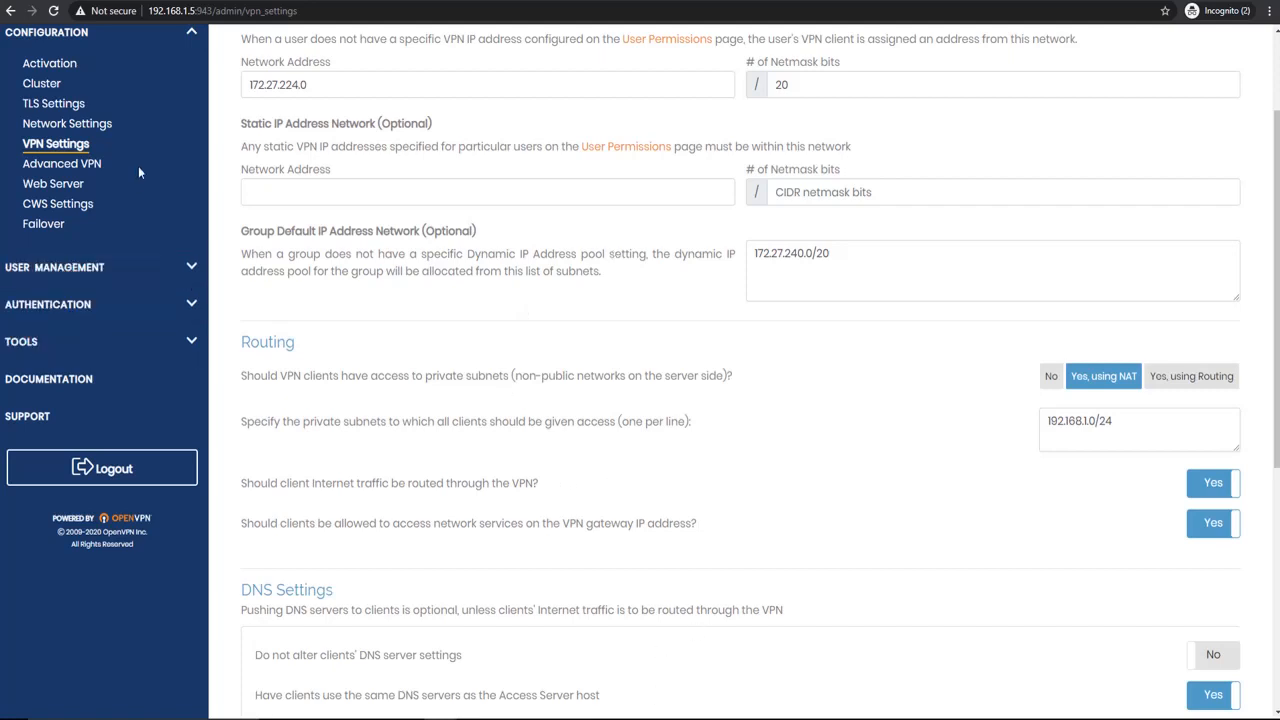
pyautogui.click(77, 190)
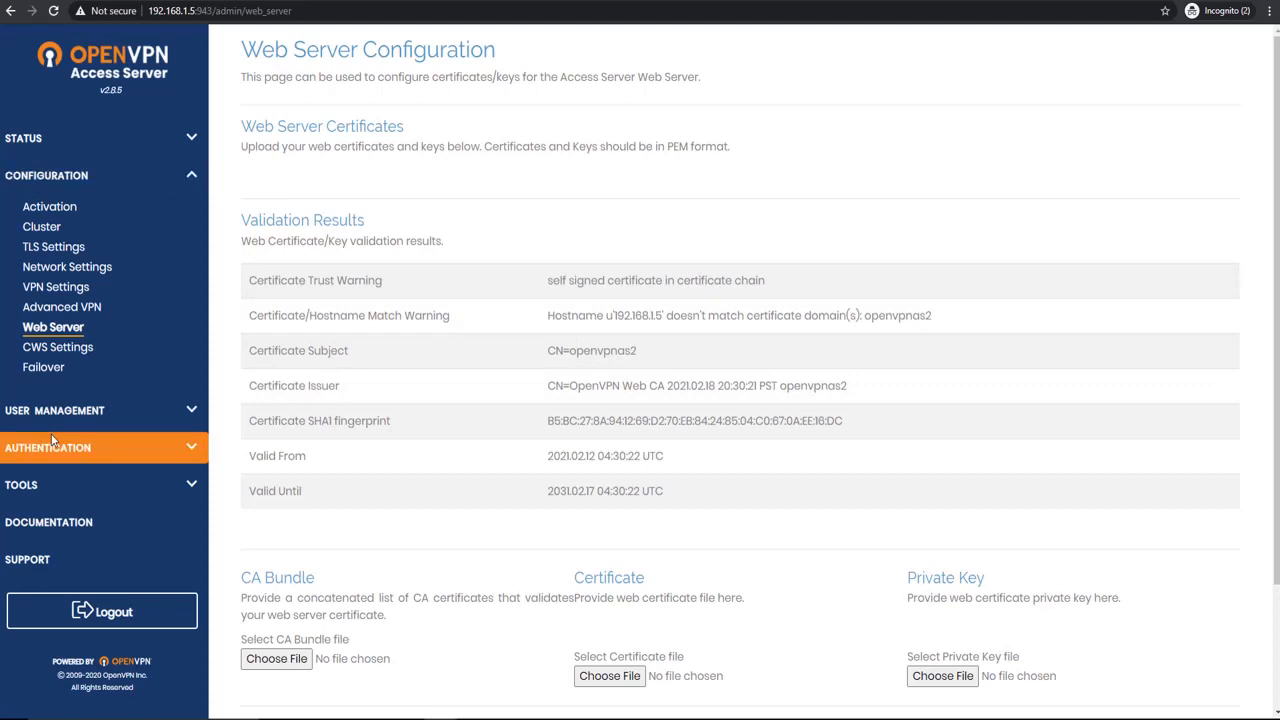
pyautogui.scroll(-1, 72, 364)
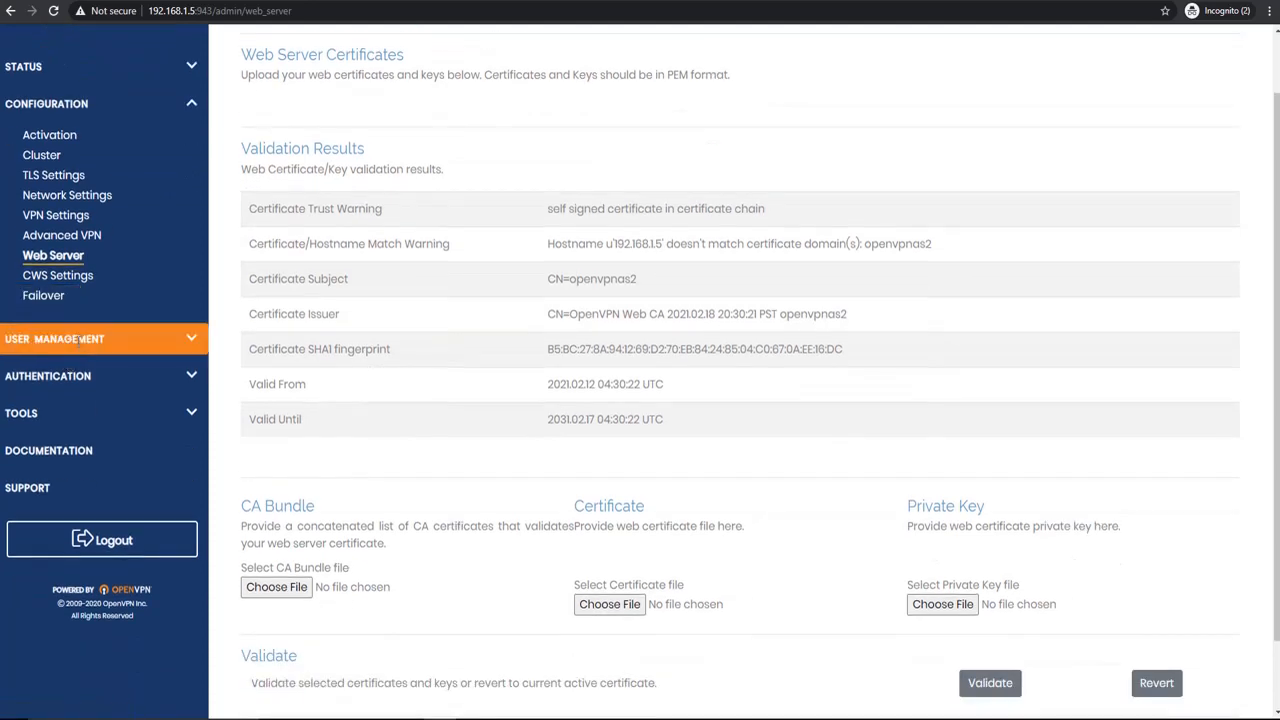
# Step: Look over the User Management options and open the general user authentication settings
pyautogui.click(77, 339)
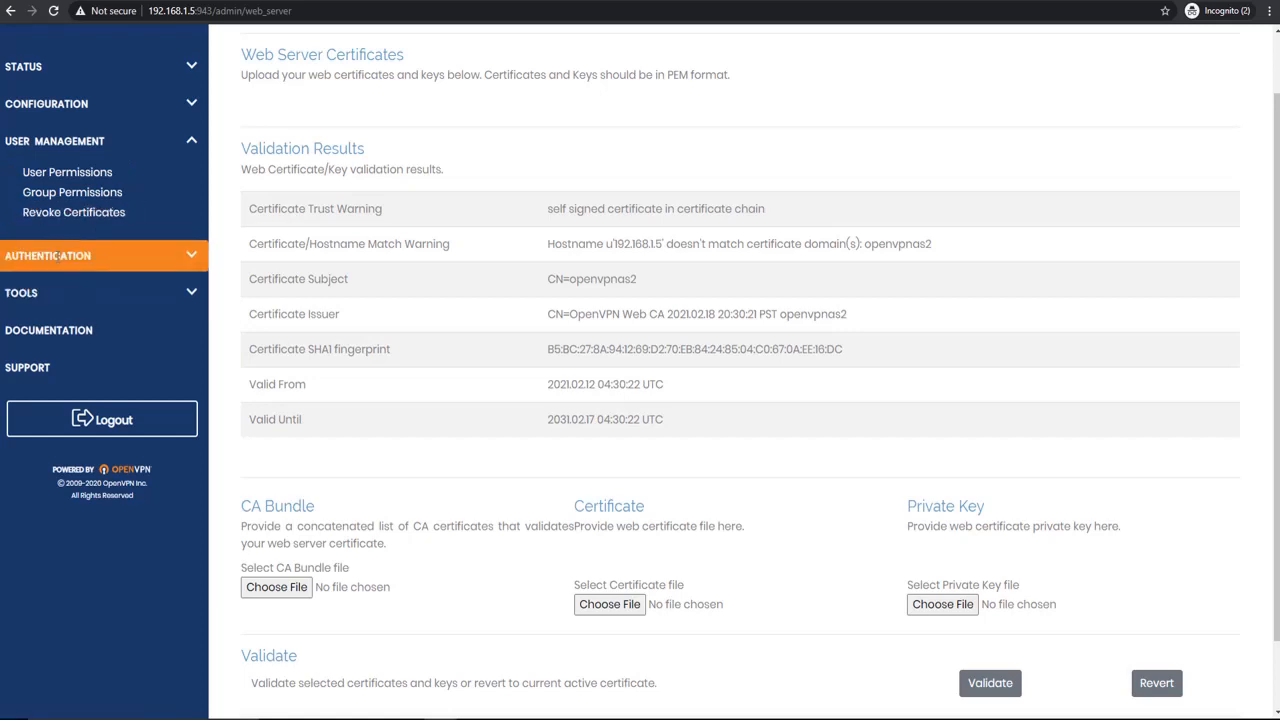
pyautogui.click(58, 256)
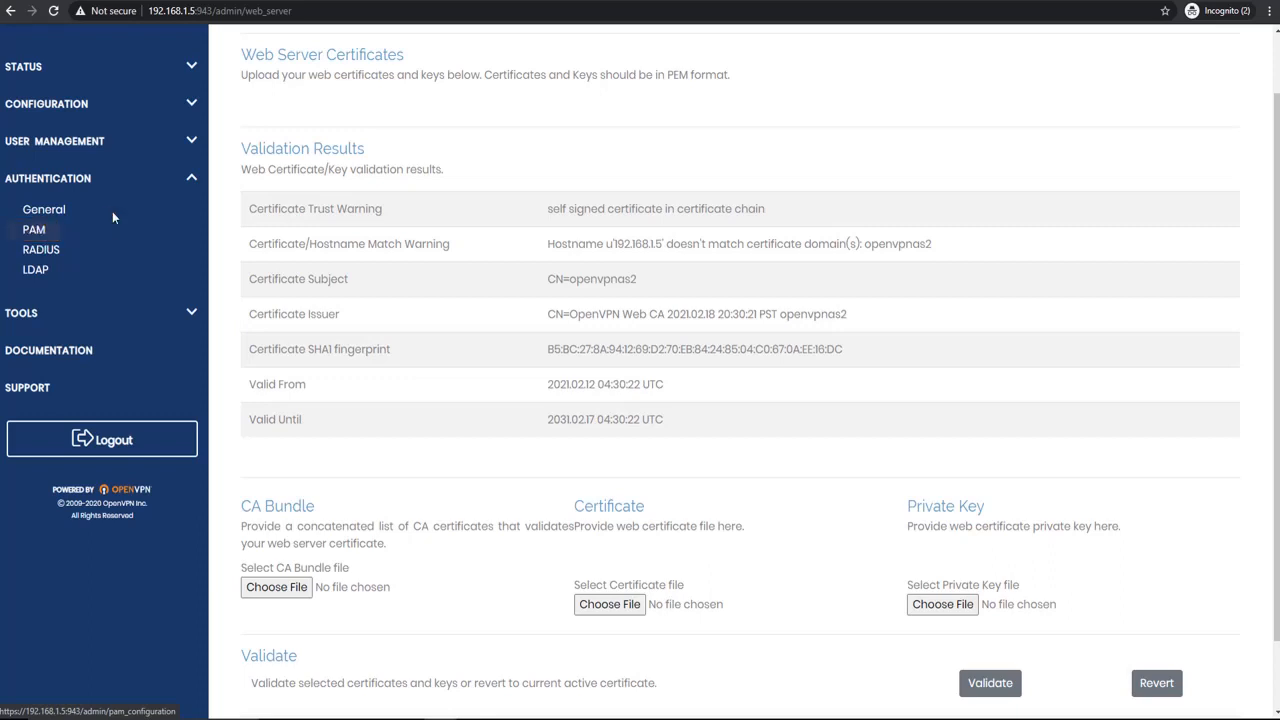
pyautogui.click(45, 211)
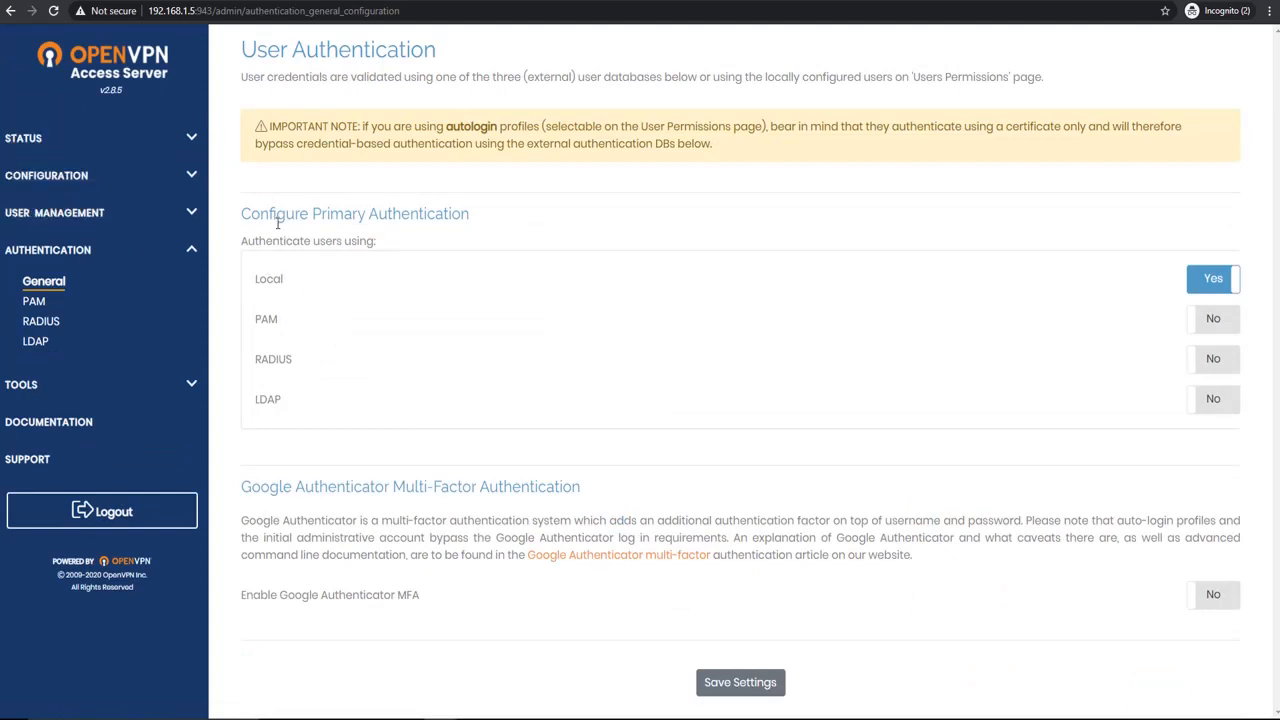
# Step: Look through the LDAP and RADIUS authentication settings and the Configuration Profiles page
pyautogui.click(52, 343)
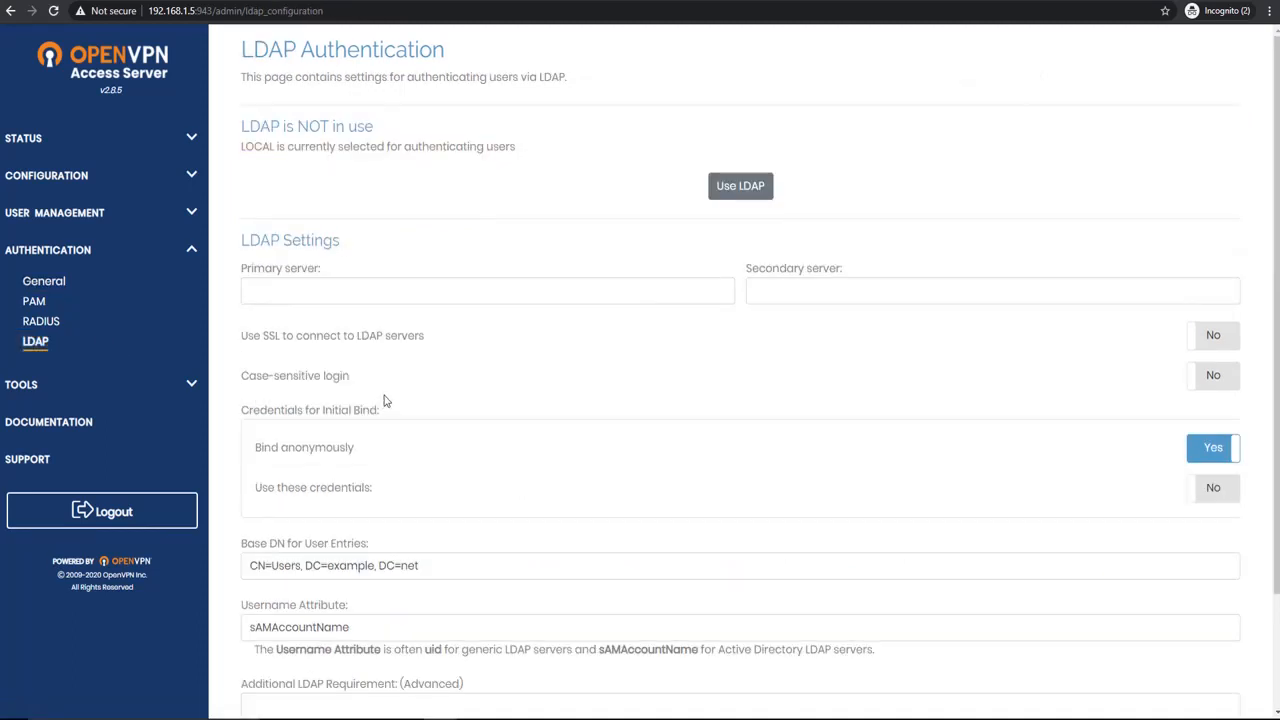
pyautogui.scroll(-2, 480, 486)
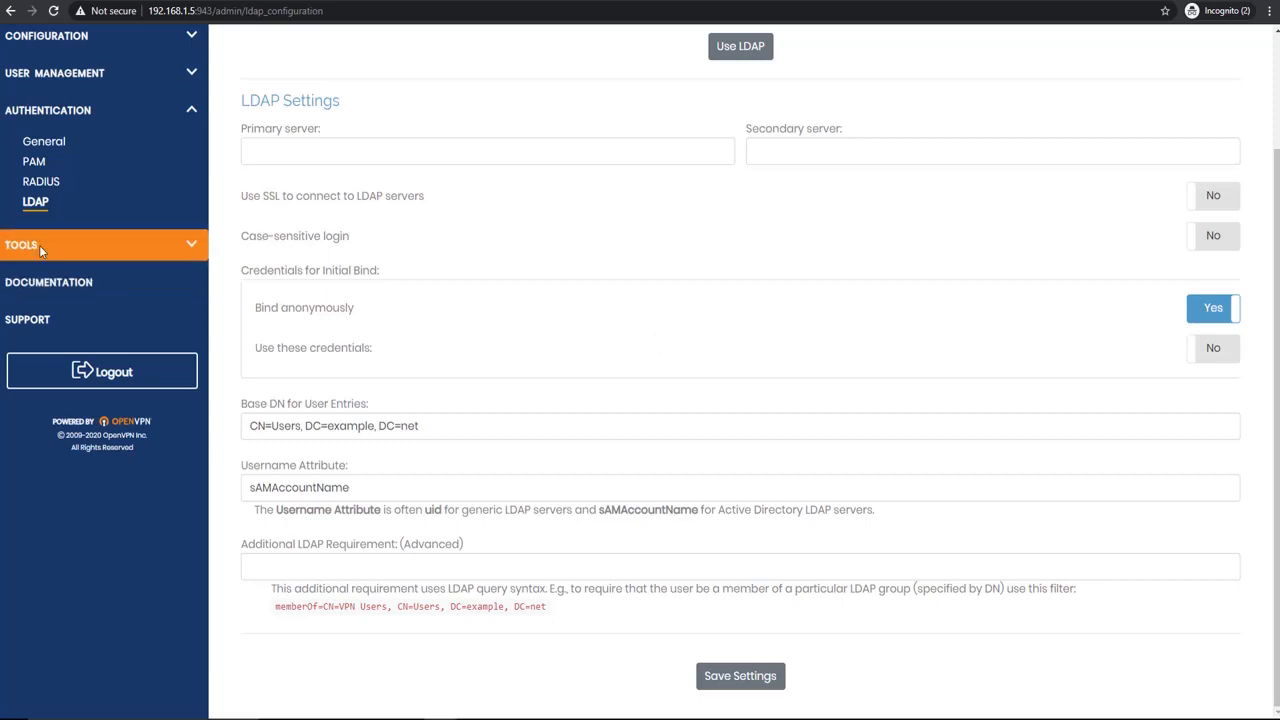
pyautogui.click(40, 183)
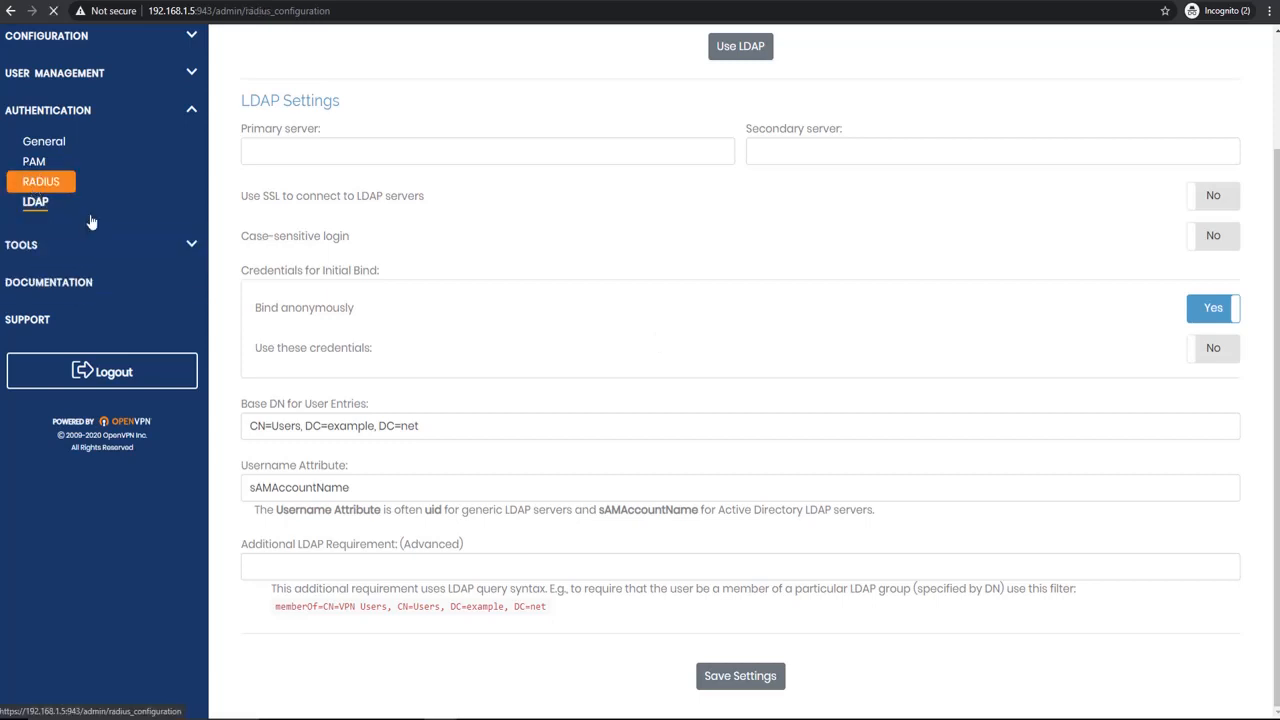
pyautogui.click(48, 386)
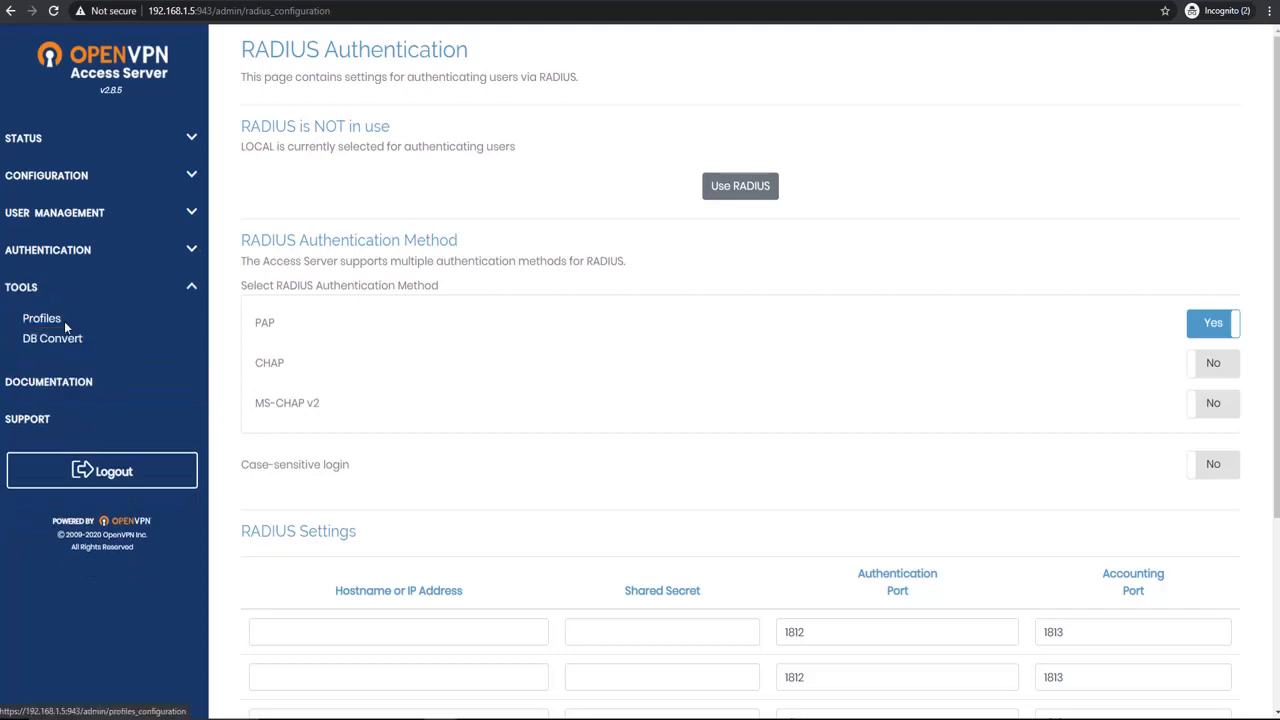
pyautogui.click(63, 320)
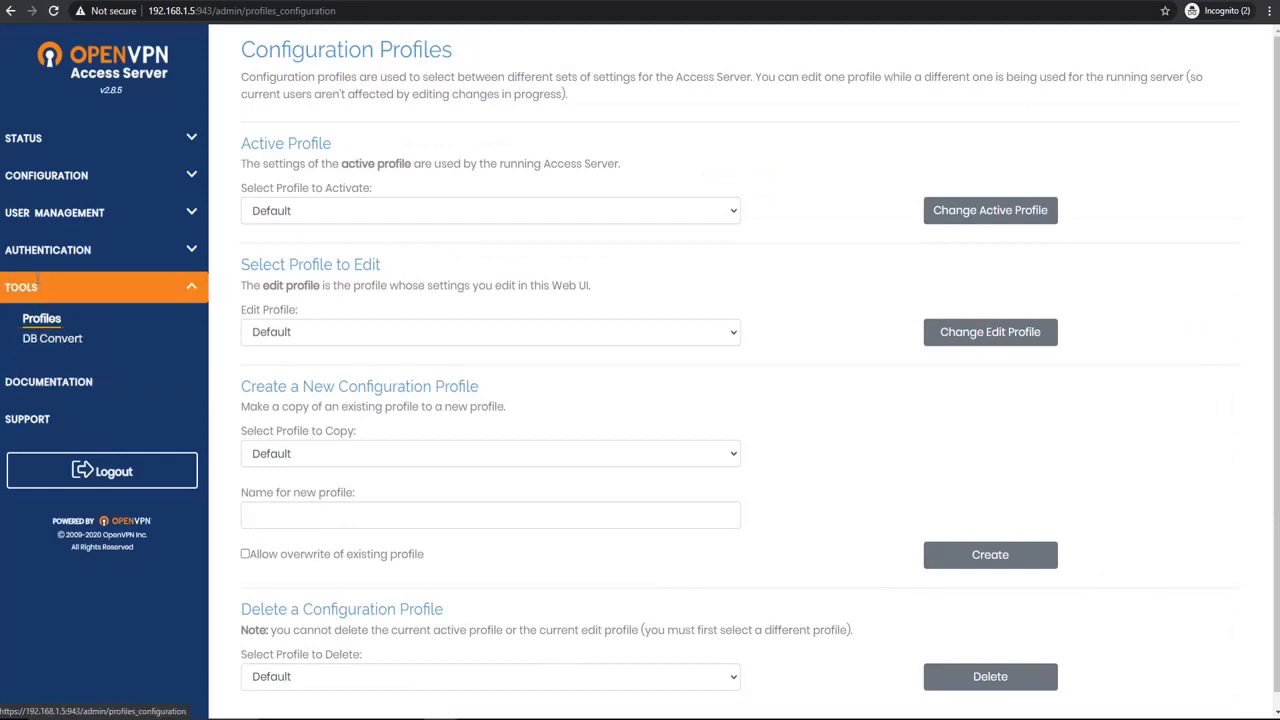
# Step: Return to the general user authentication settings and examine the Google Authenticator multi-factor authentication description and its enable option
pyautogui.click(48, 250)
pyautogui.click(43, 281)
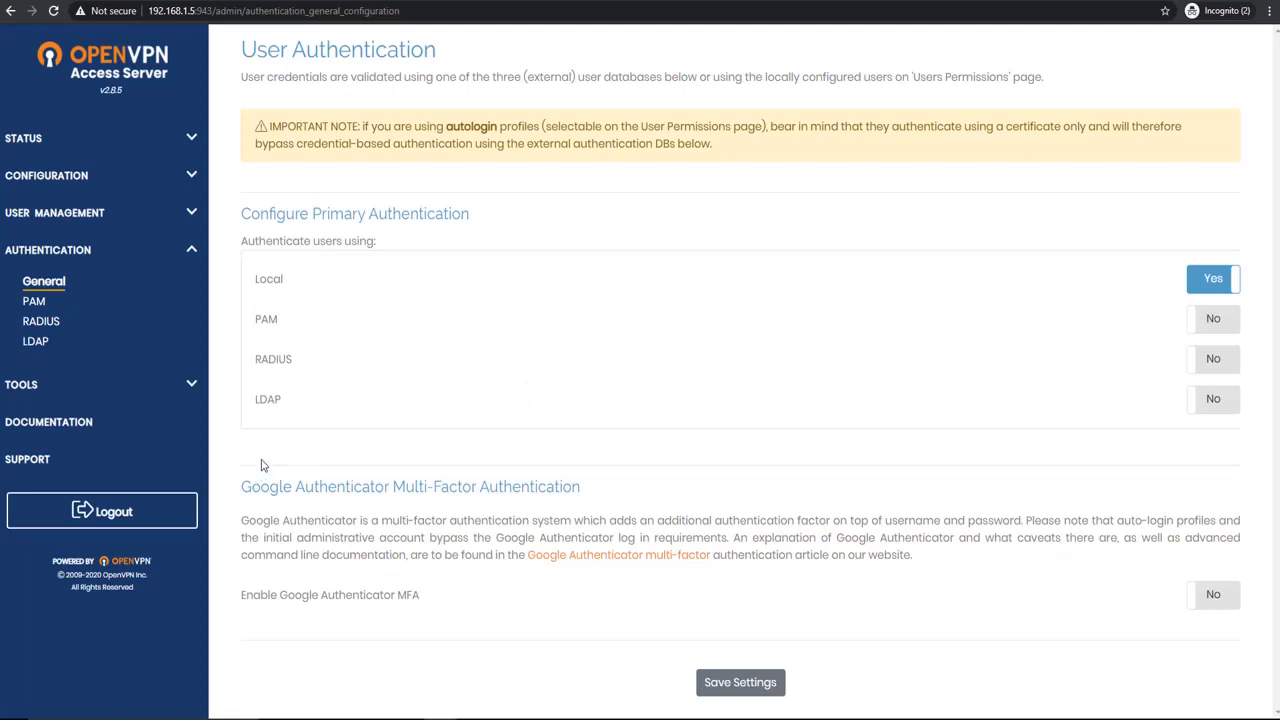
pyautogui.moveTo(241, 485); pyautogui.dragTo(601, 593)
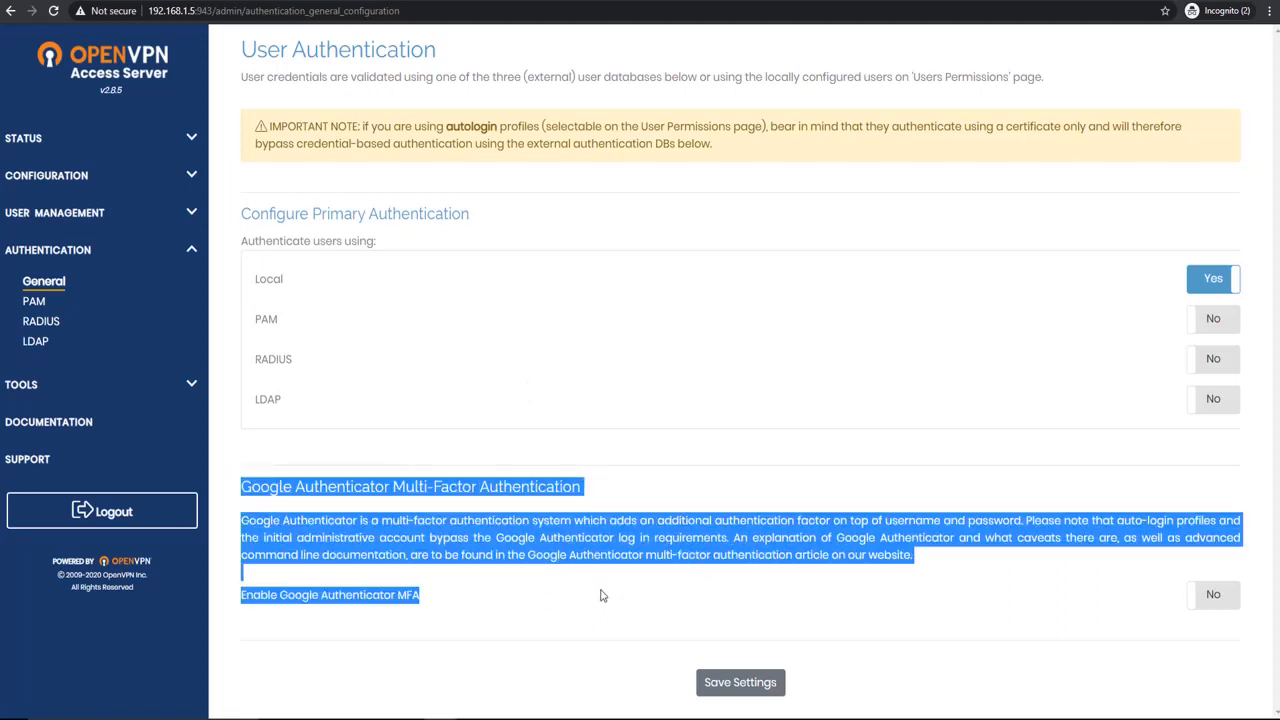
pyautogui.click(725, 600)
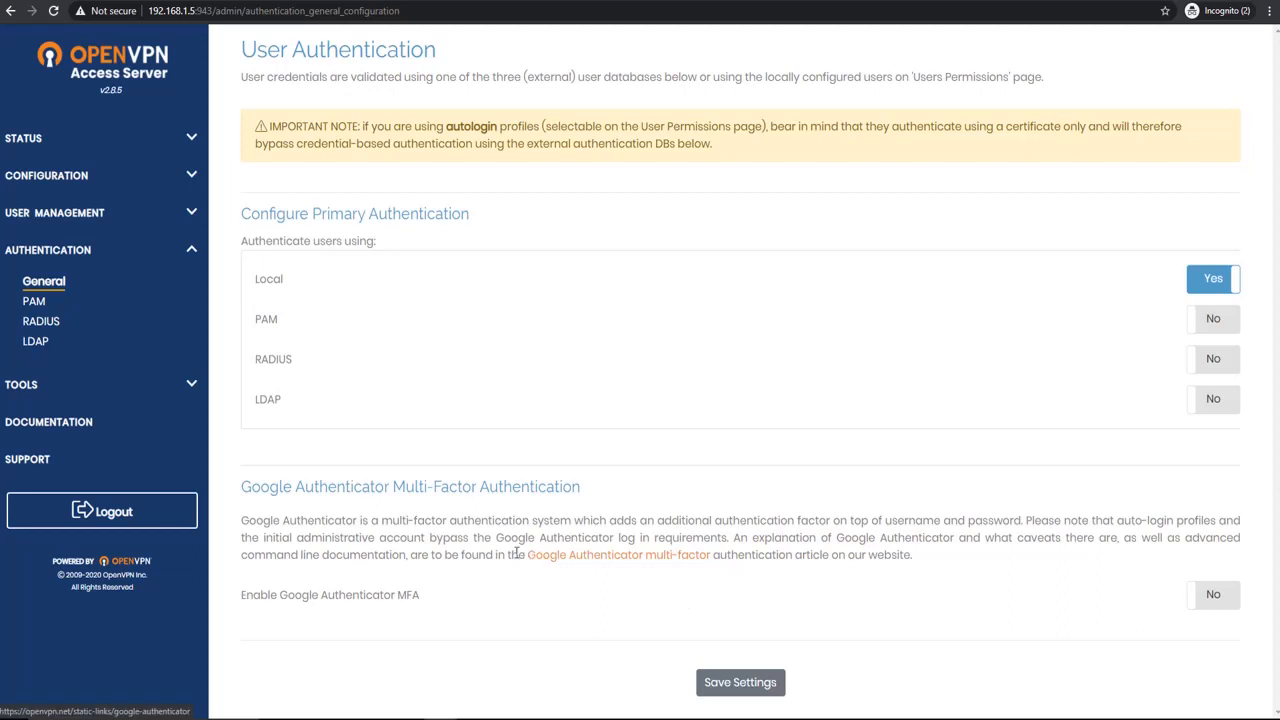
pyautogui.moveTo(518, 555); pyautogui.dragTo(717, 554)
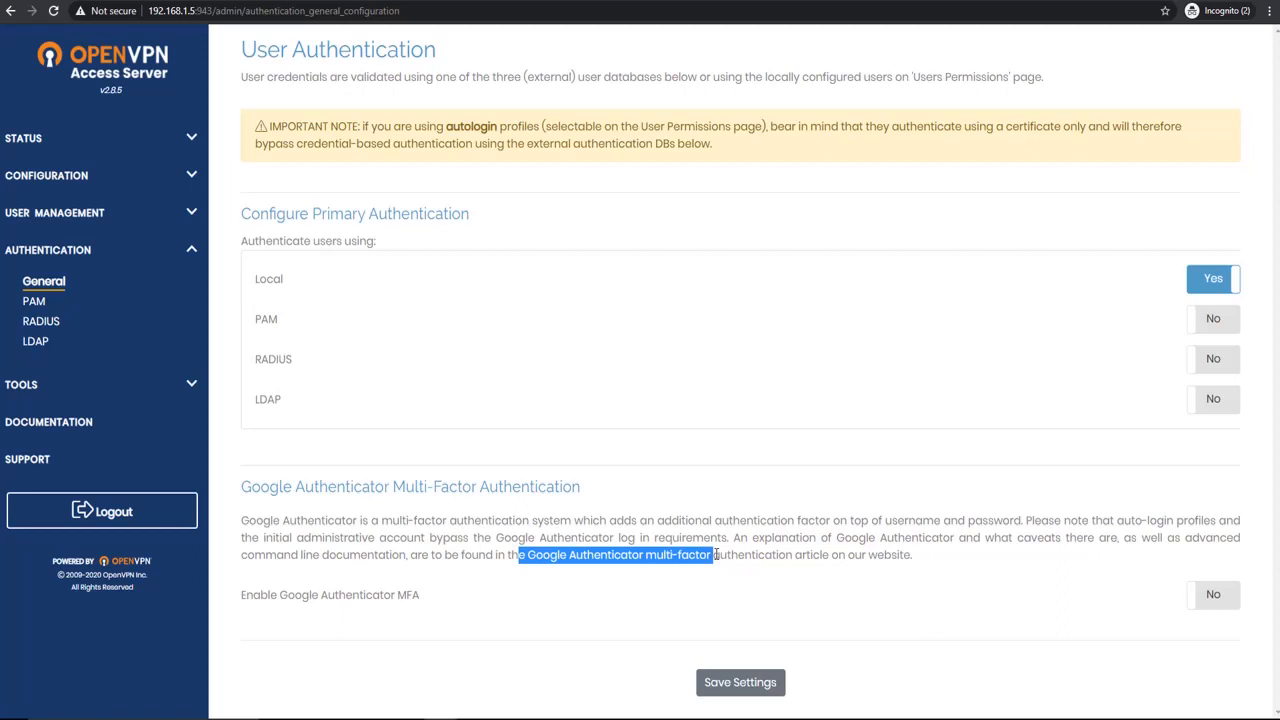
pyautogui.click(436, 531)
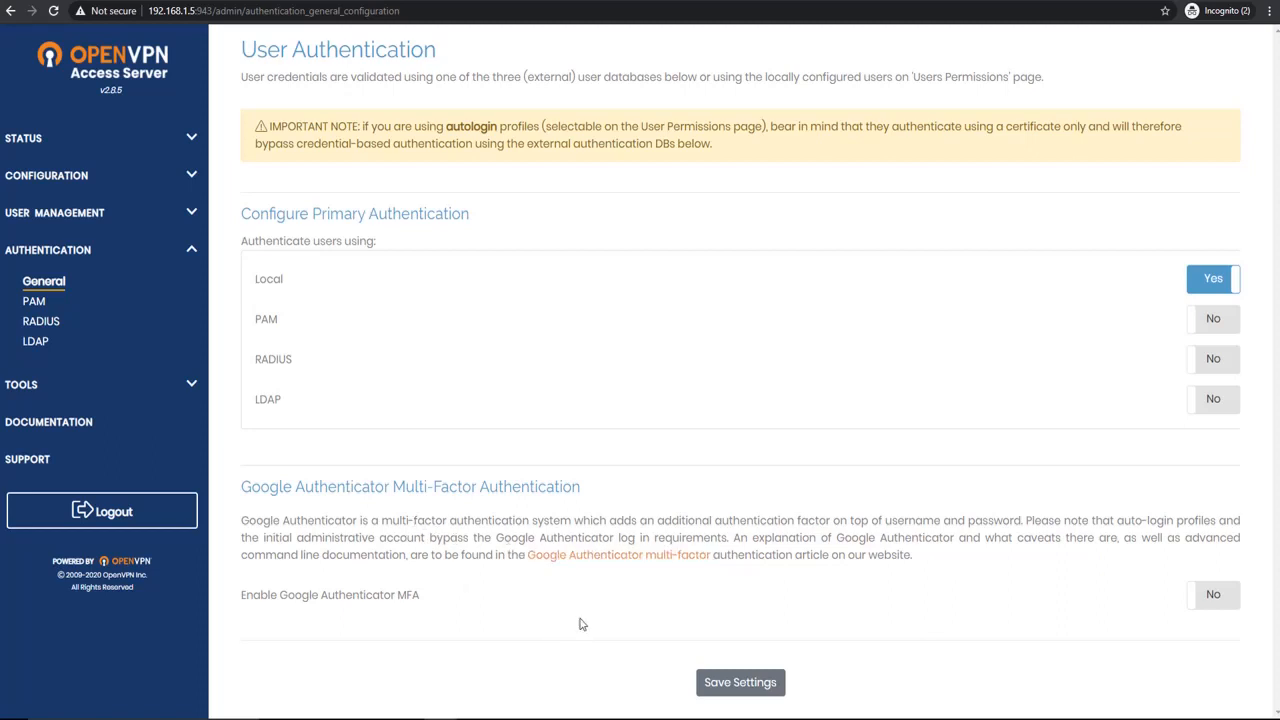
pyautogui.click(1200, 599)
pyautogui.click(1200, 597)
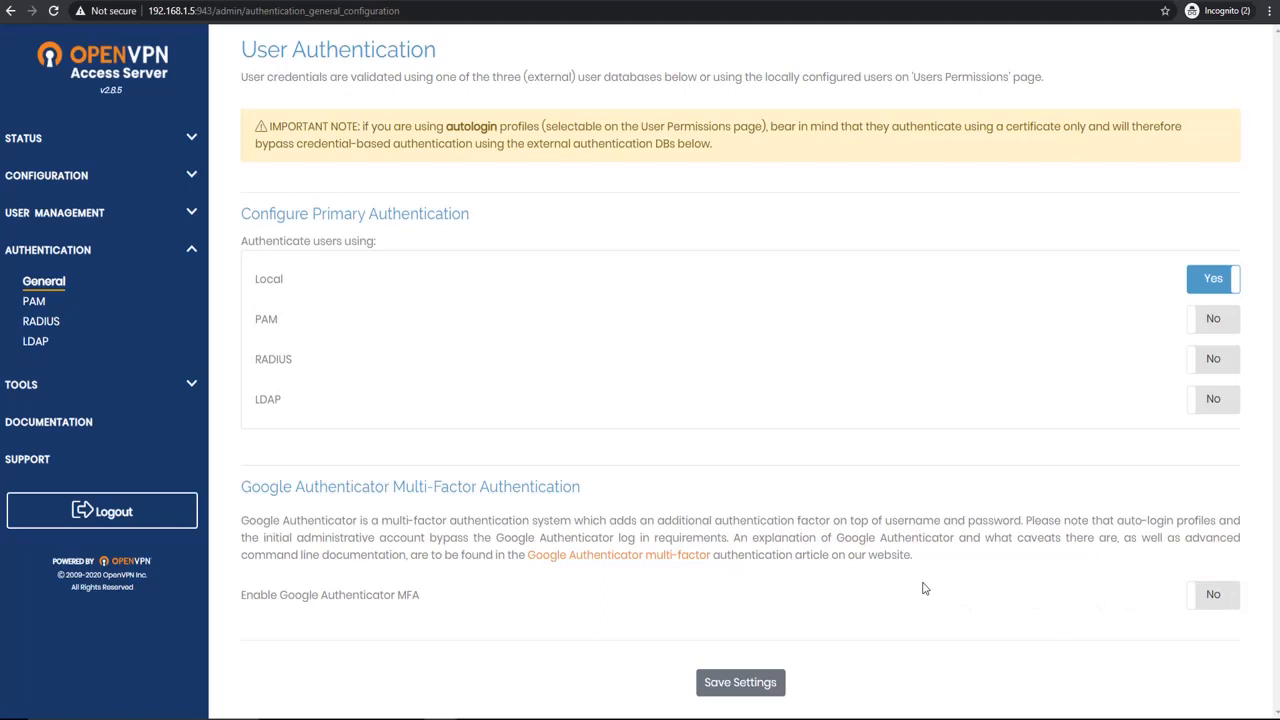